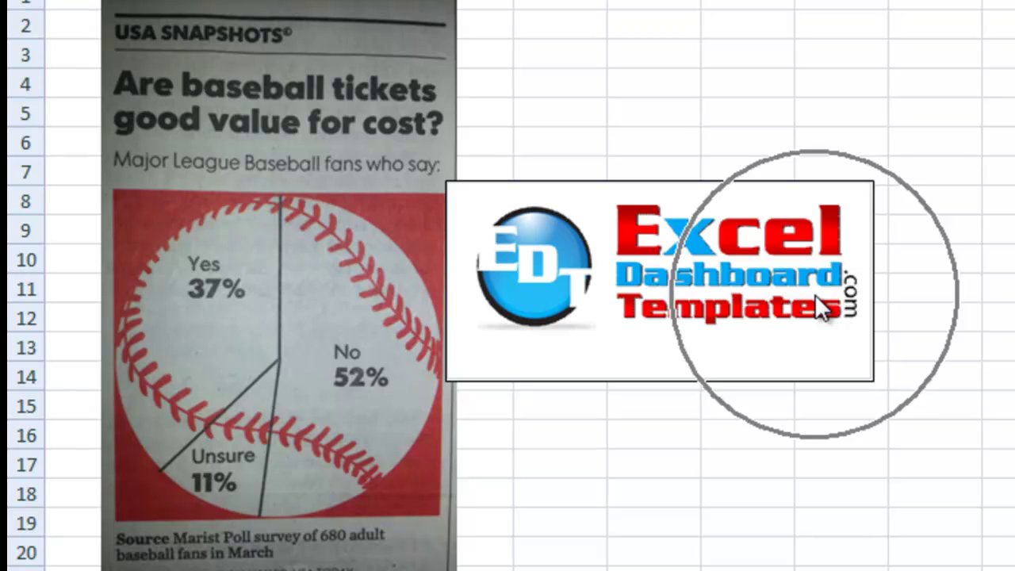
Step: Review the finished baseball pie, then go to the sheet with No 52, Unsure 11, Yes 37 and the baseball image
click(670, 285)
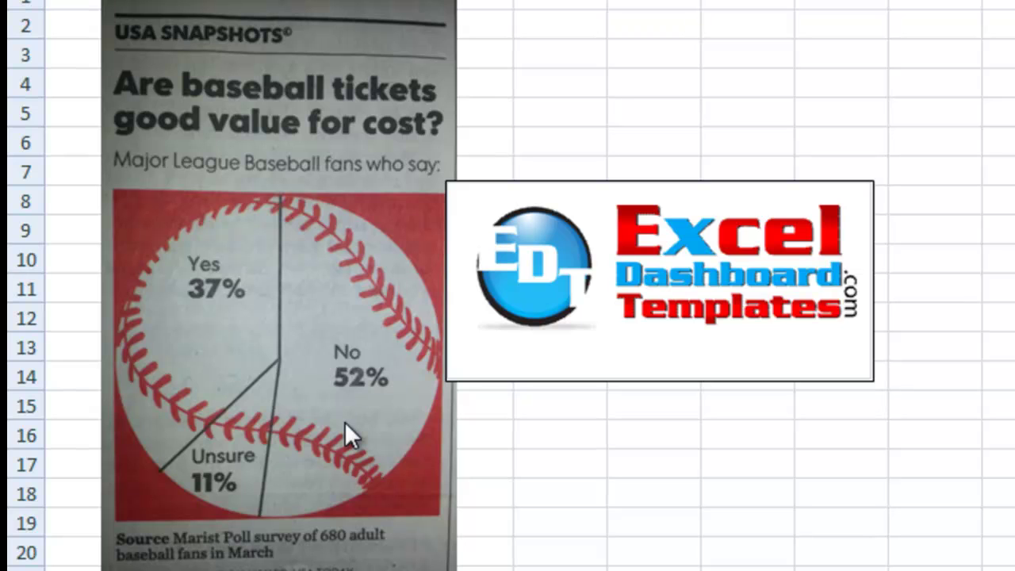
click(240, 466)
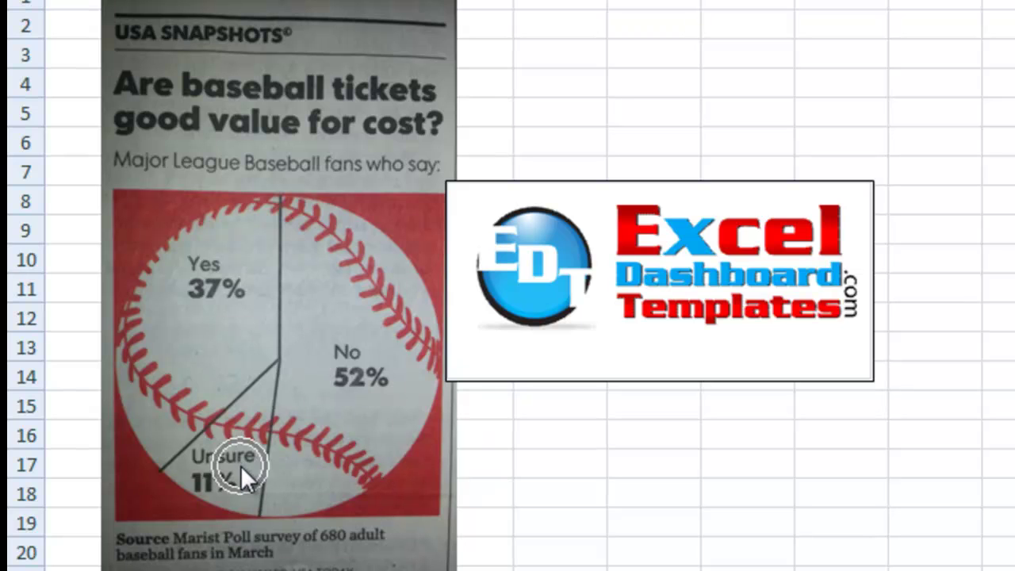
click(215, 317)
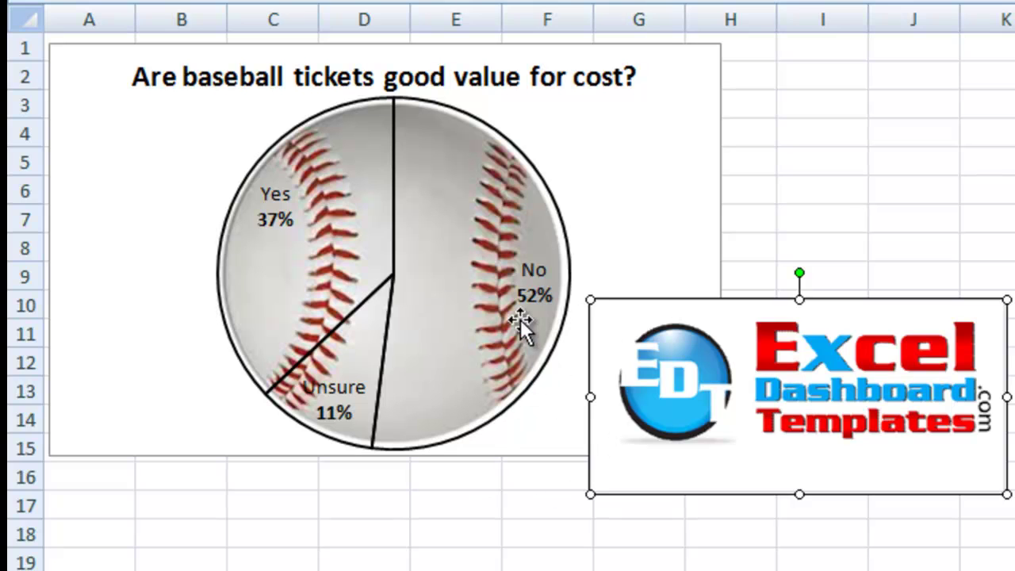
click(342, 408)
click(274, 242)
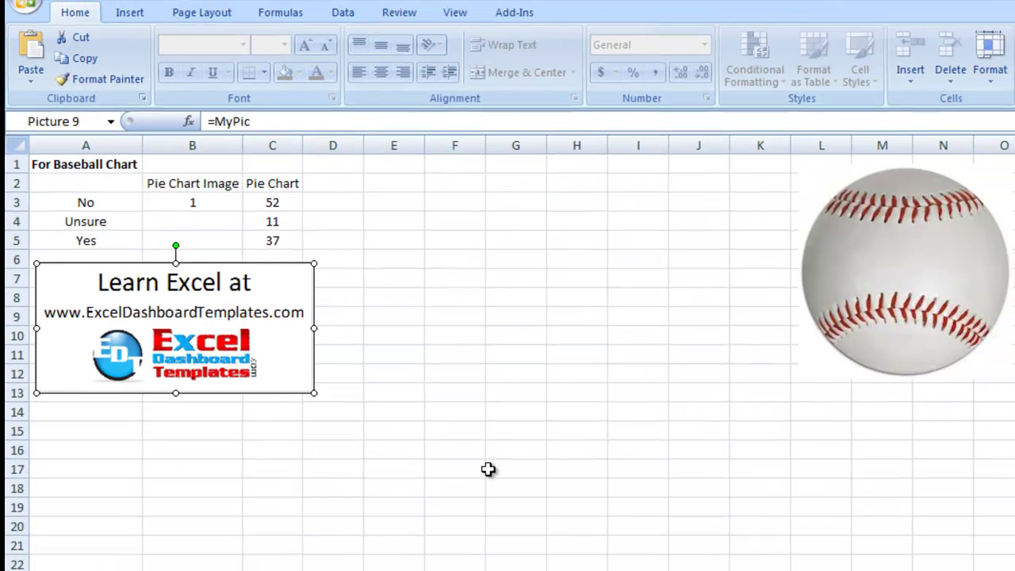
click(461, 419)
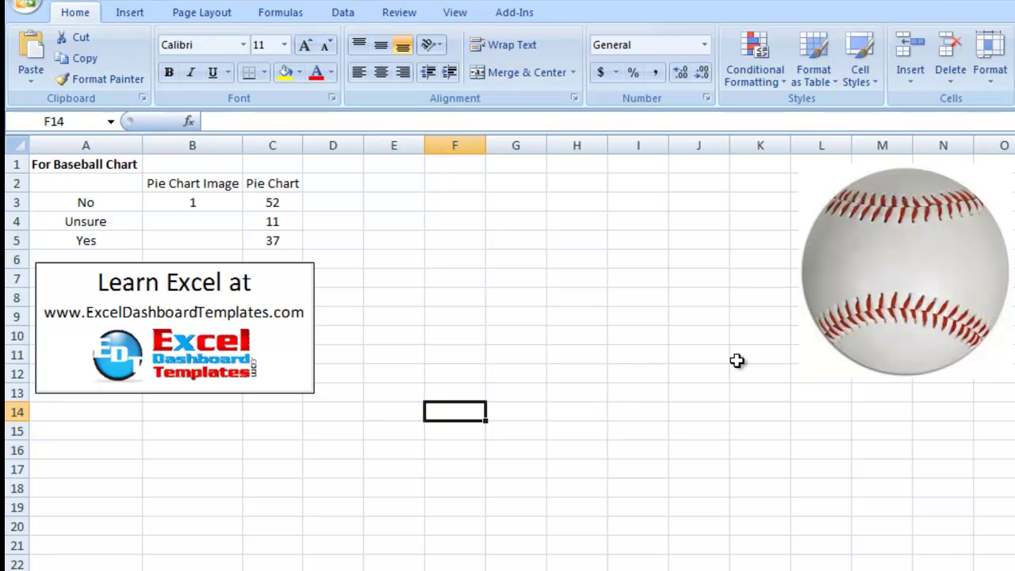
click(910, 305)
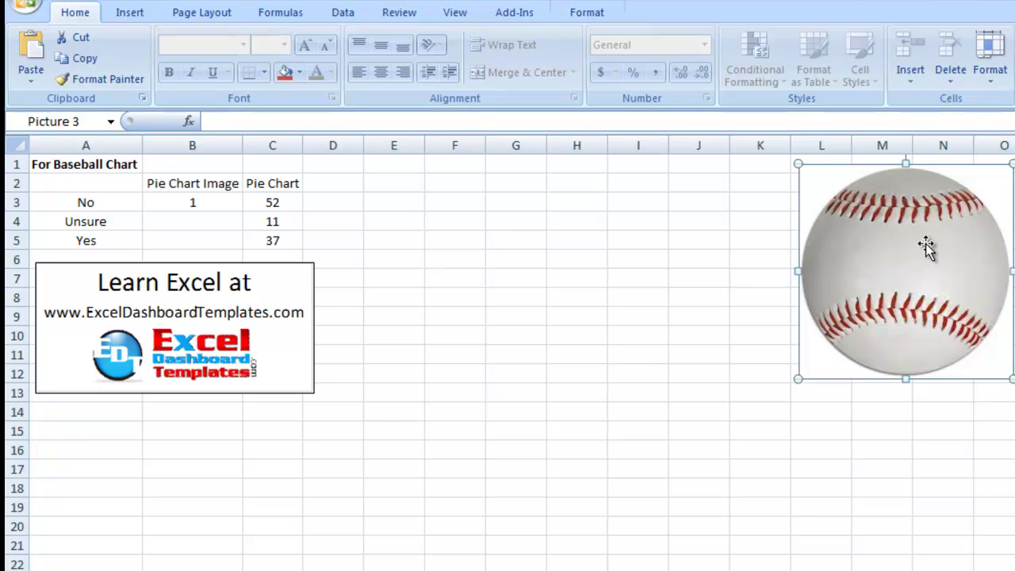
click(760, 288)
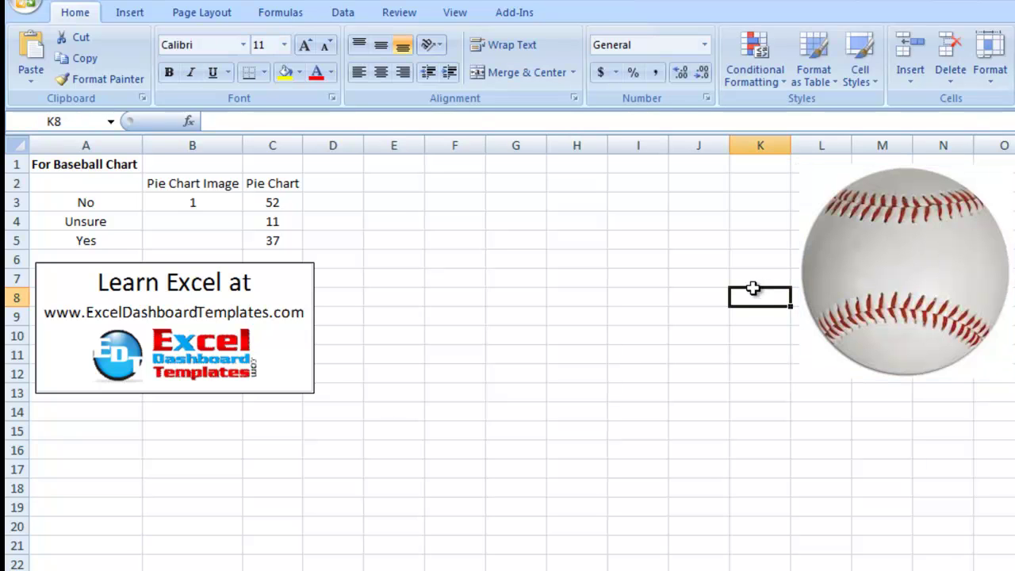
click(139, 13)
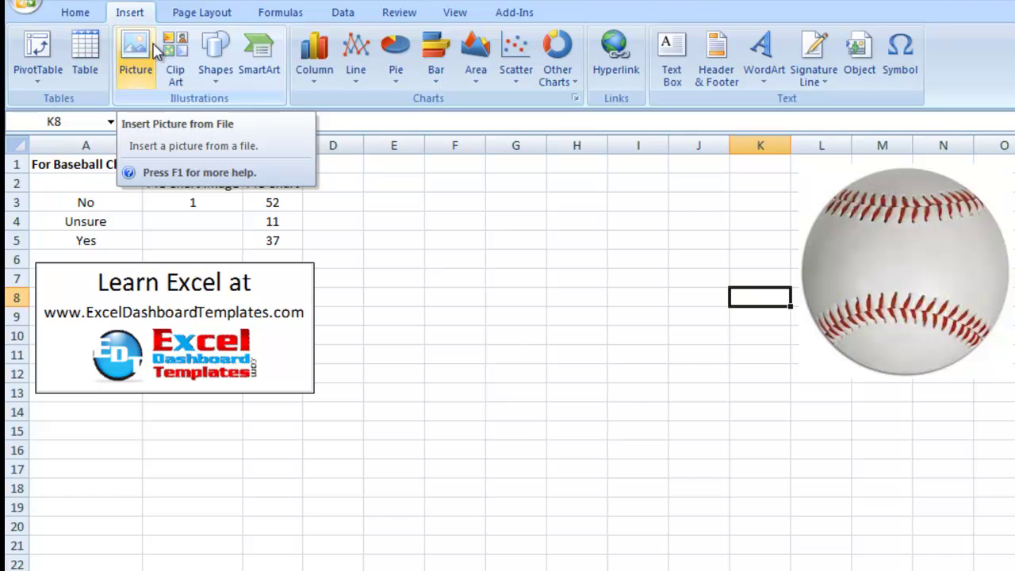
click(156, 49)
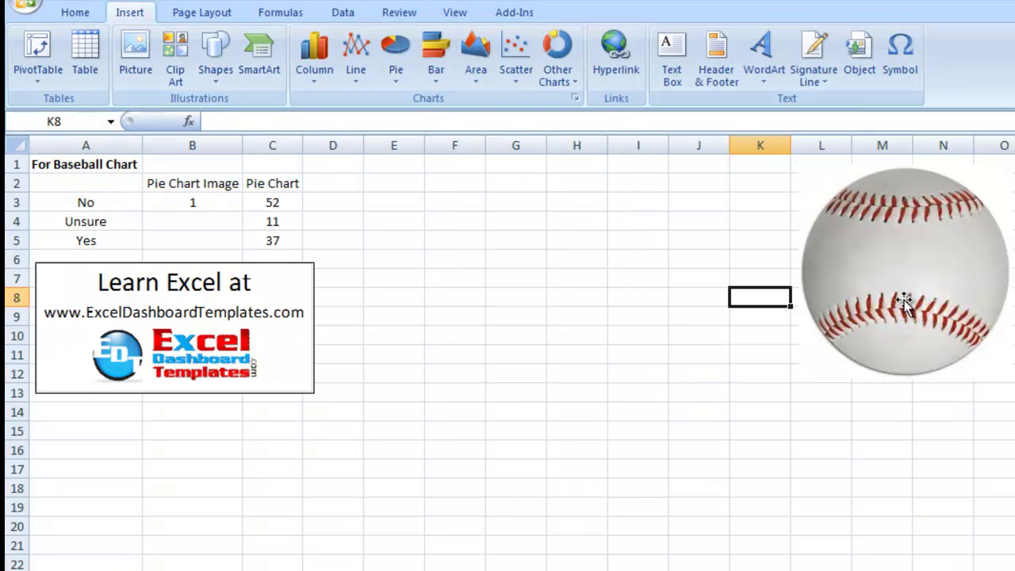
click(904, 300)
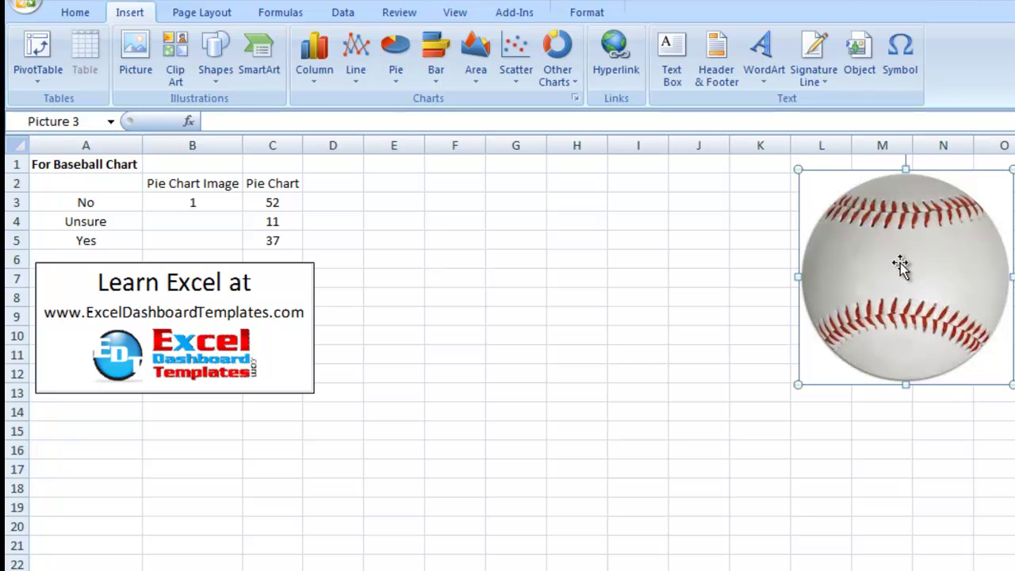
click(901, 265)
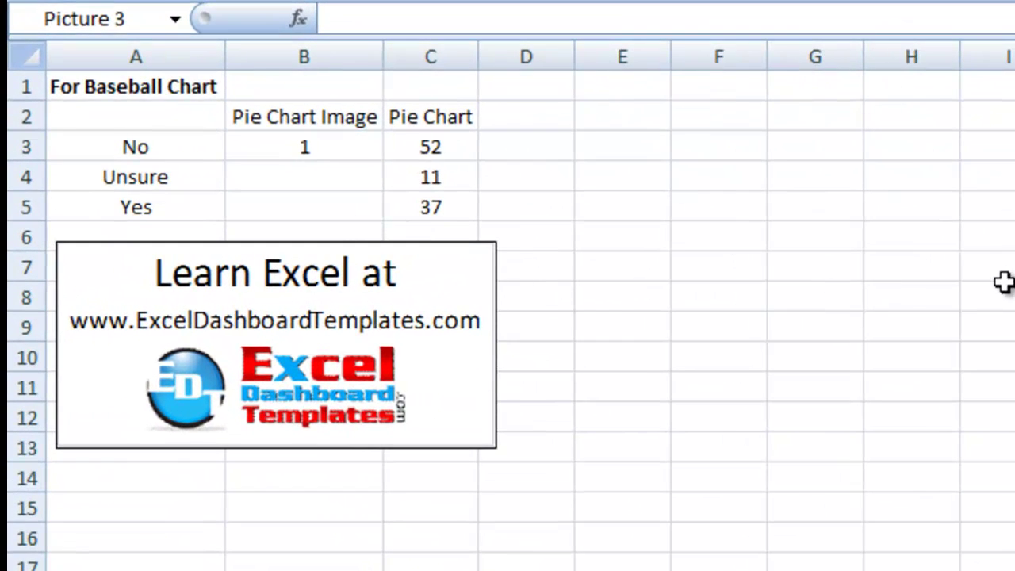
click(637, 289)
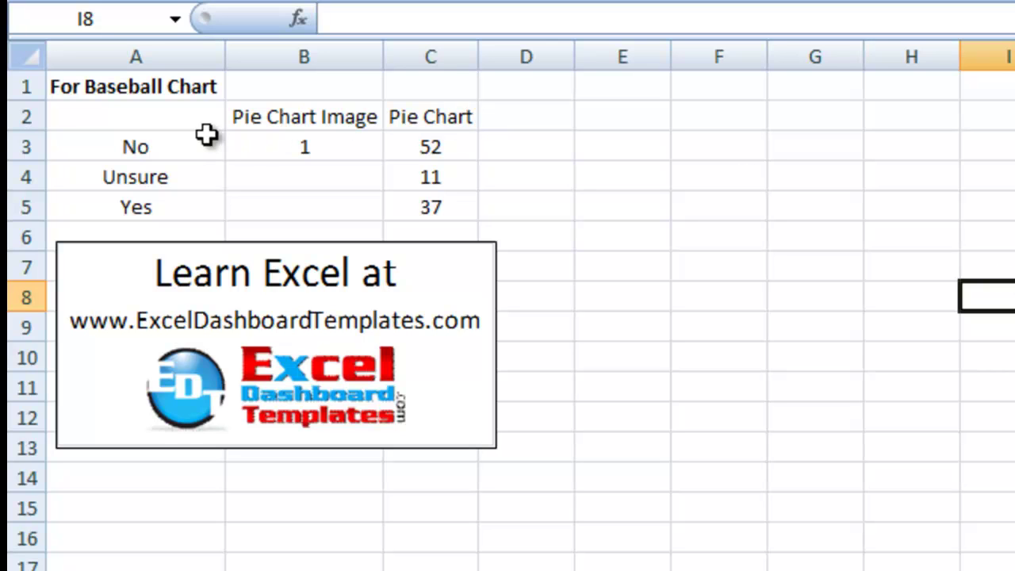
drag(165, 117, 405, 210)
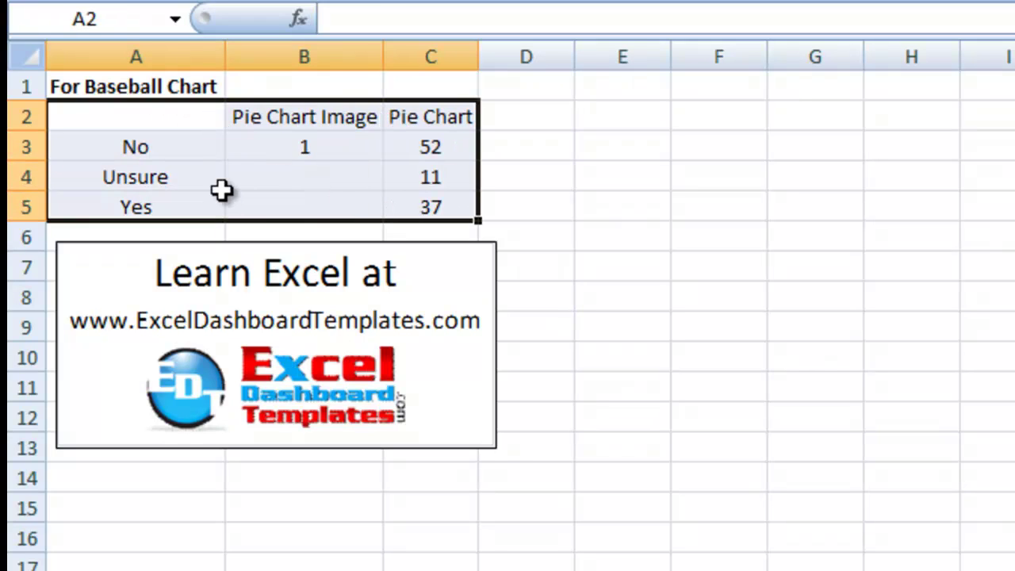
click(198, 118)
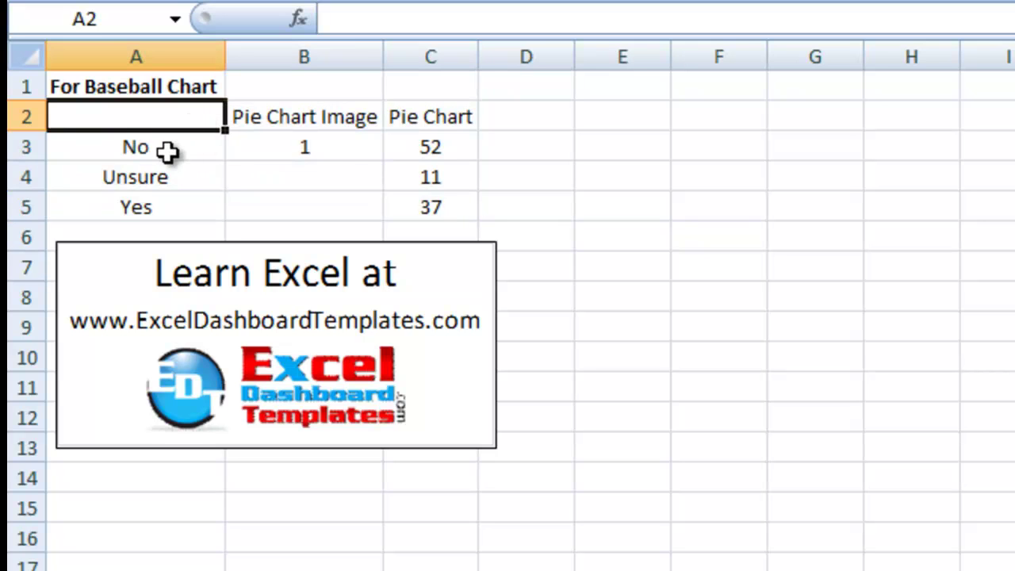
click(282, 118)
click(298, 151)
text(1)
drag(335, 118, 335, 201)
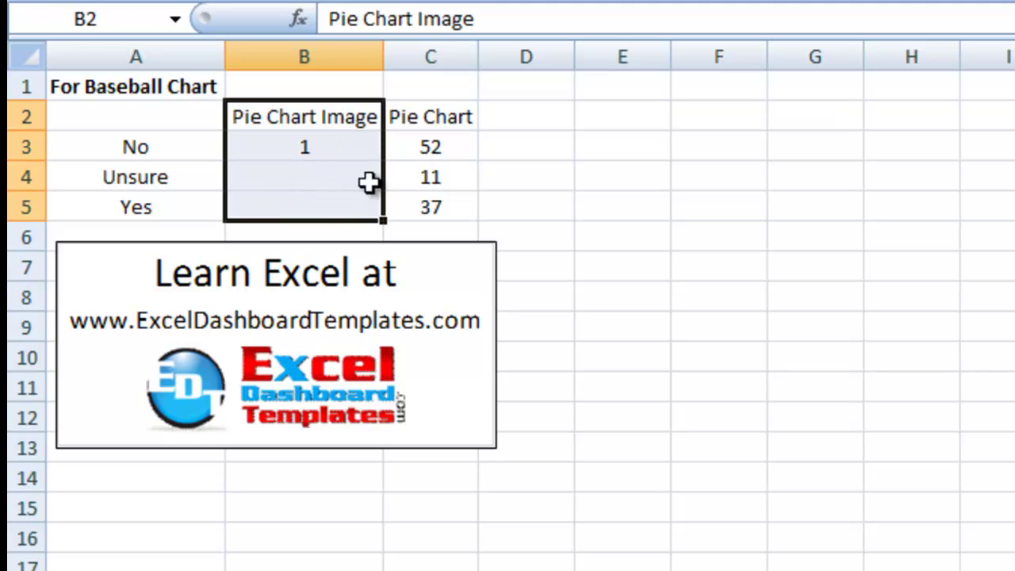
click(457, 113)
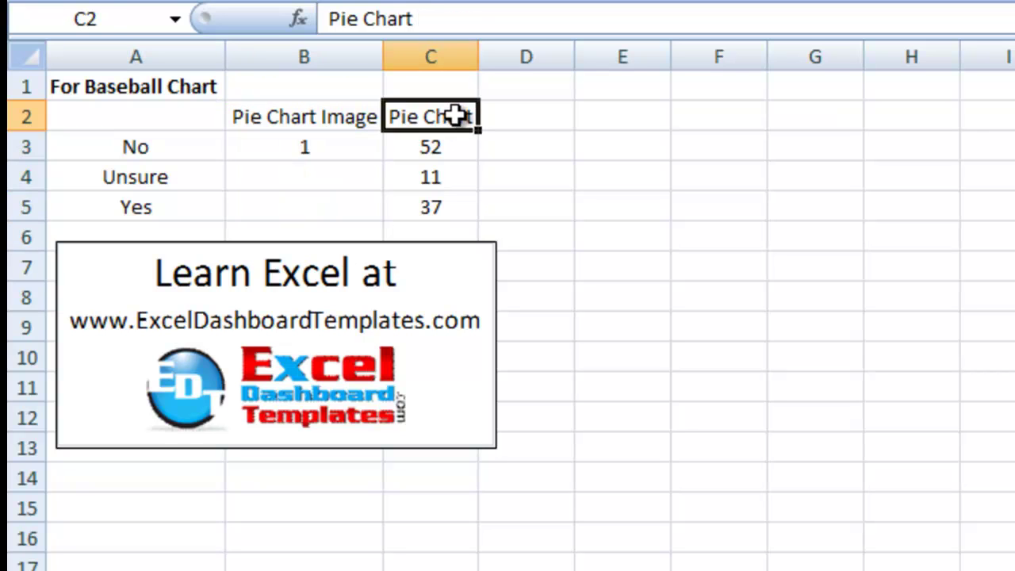
drag(456, 115, 446, 203)
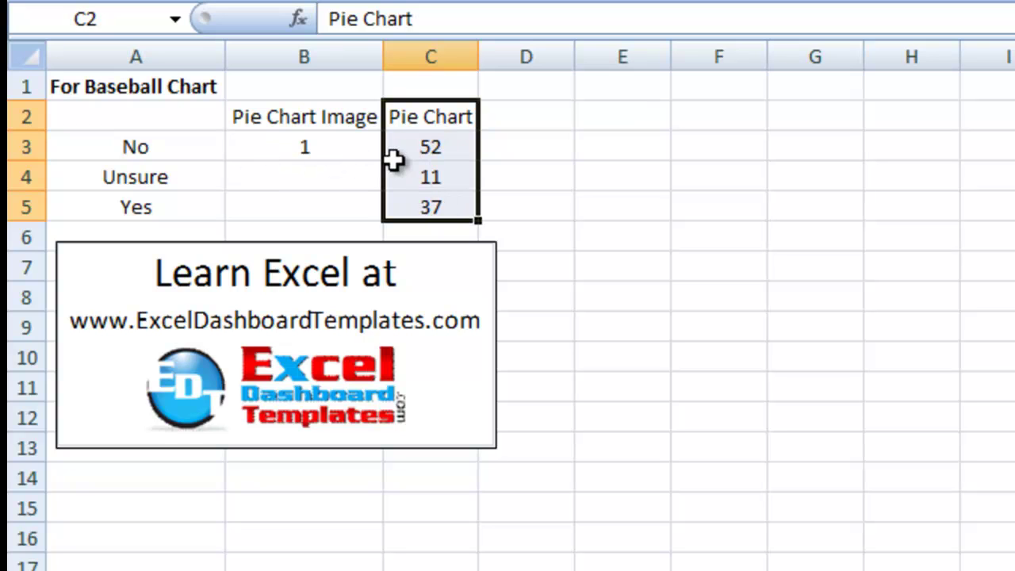
click(338, 175)
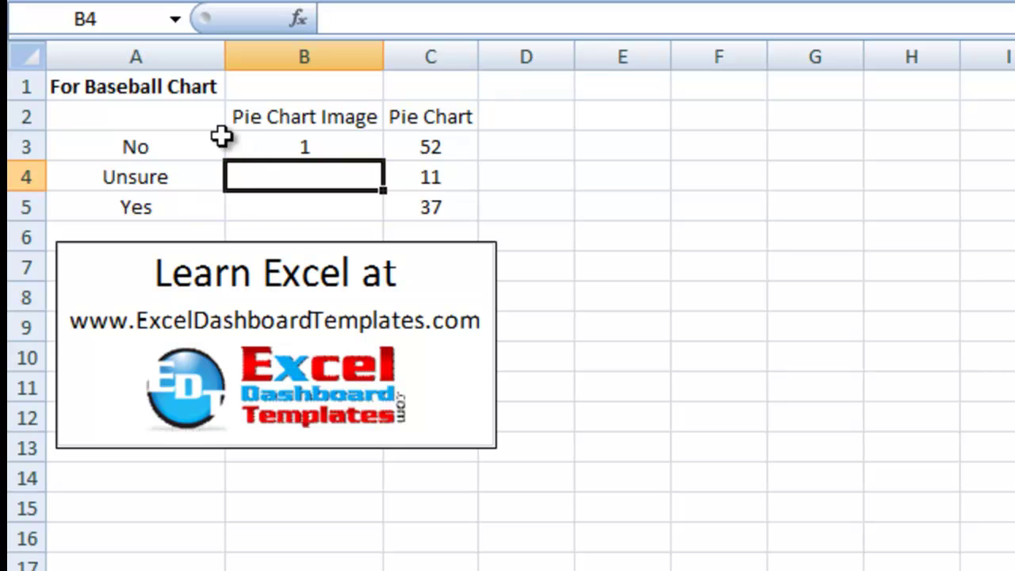
drag(182, 113, 391, 207)
click(364, 209)
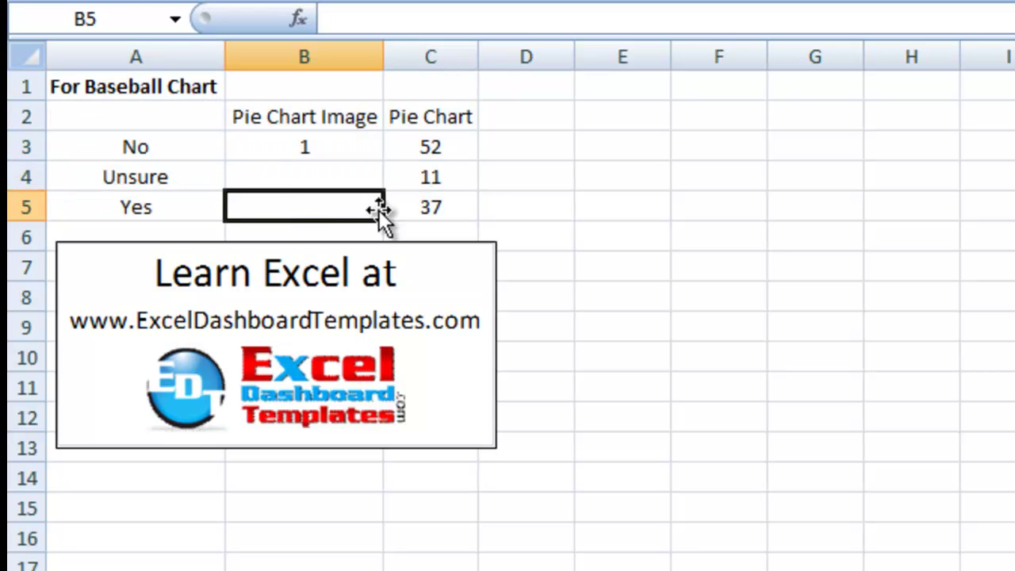
Step: Insert a 2-D pie chart of A2:C5, titled 'Pie Chart Image', and place it beside the data table
drag(199, 118, 422, 215)
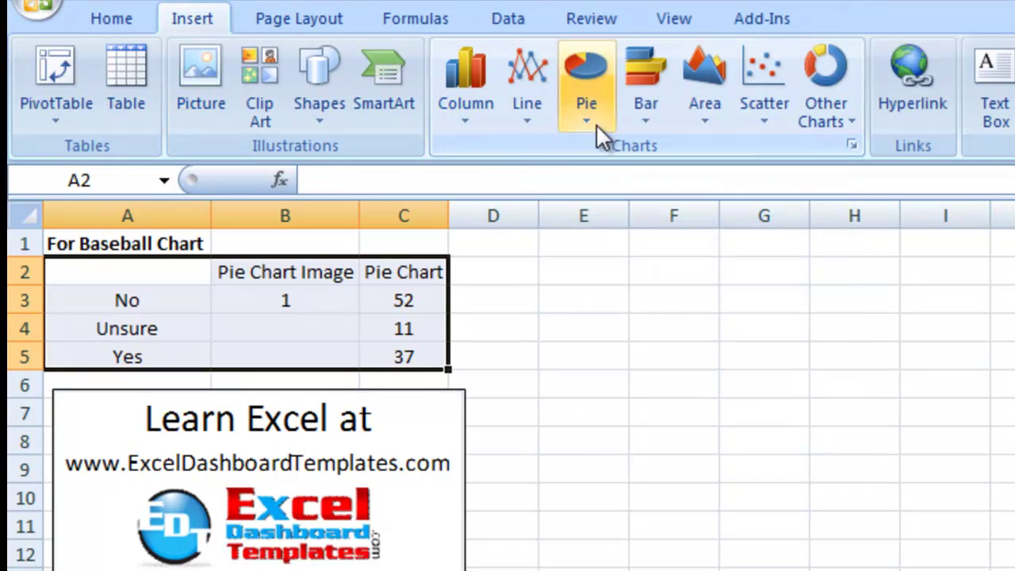
click(592, 83)
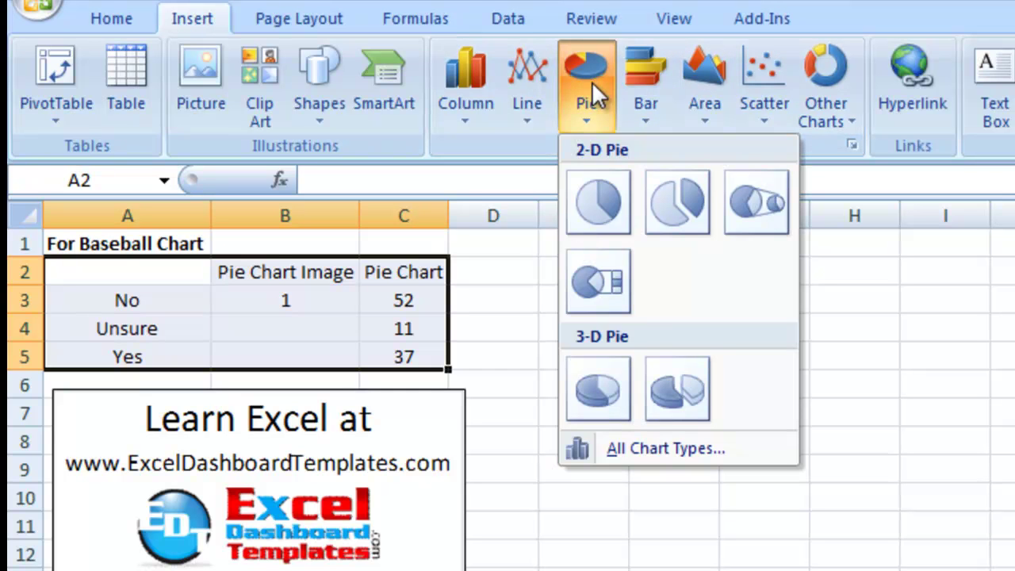
click(598, 197)
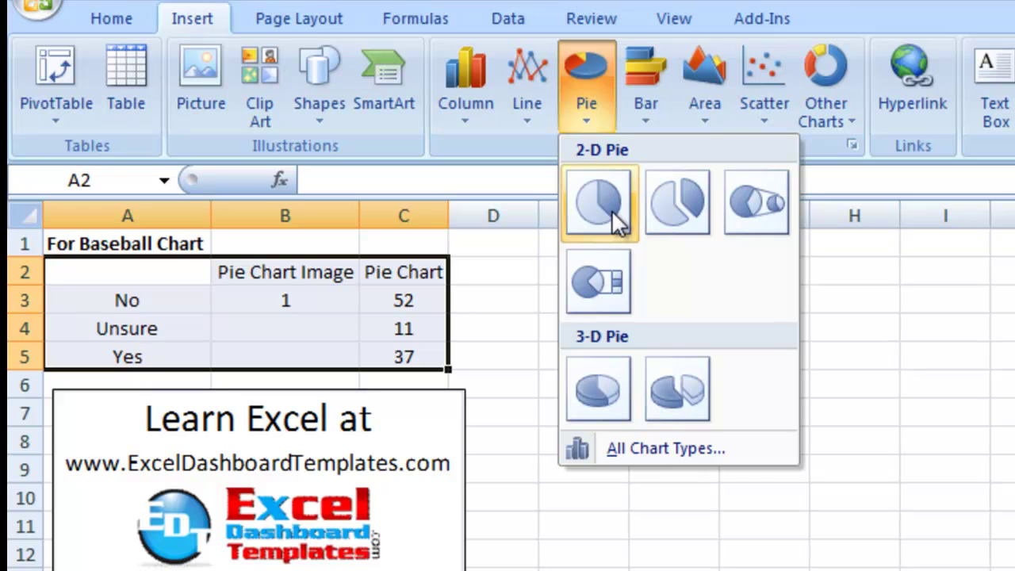
click(612, 203)
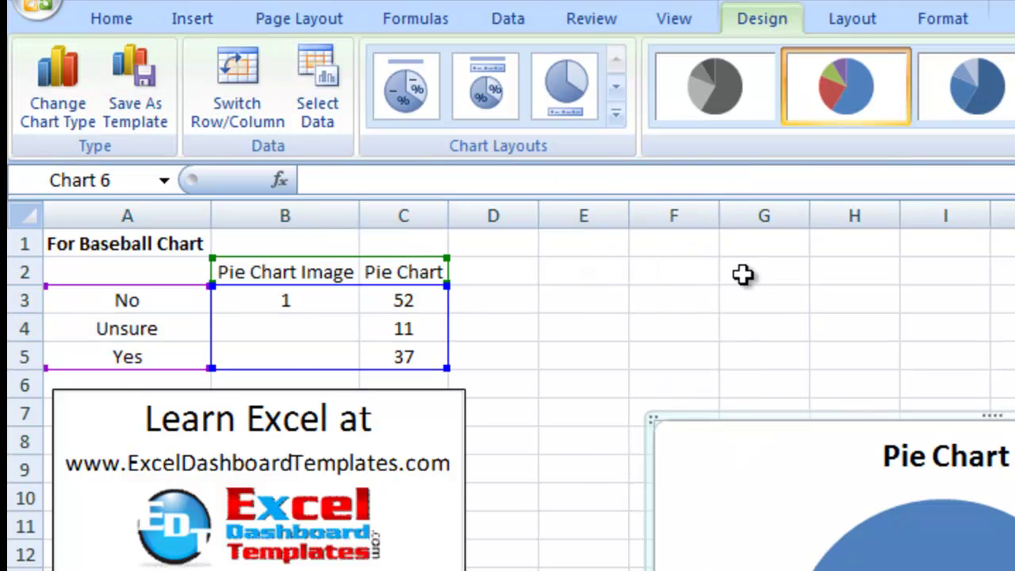
drag(826, 414, 647, 241)
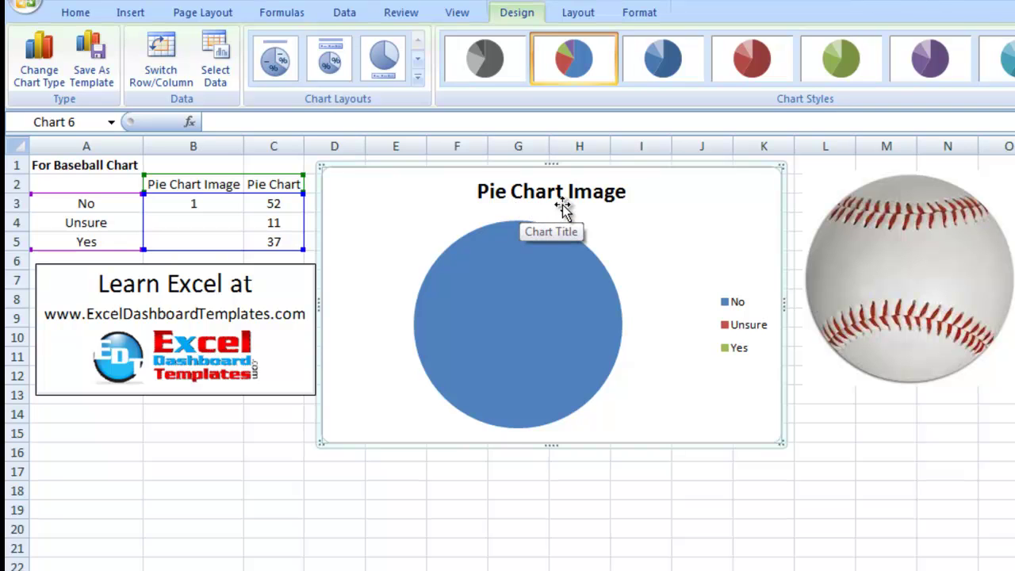
Step: Copy the baseball picture and paste it into the Pie Chart Image series as its fill
key(ctrl+c)
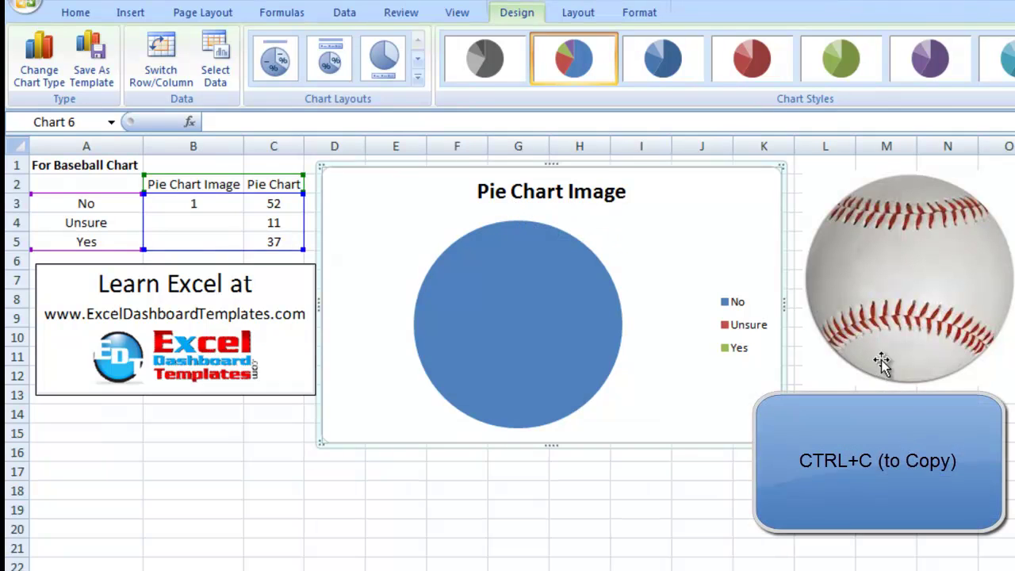
click(868, 353)
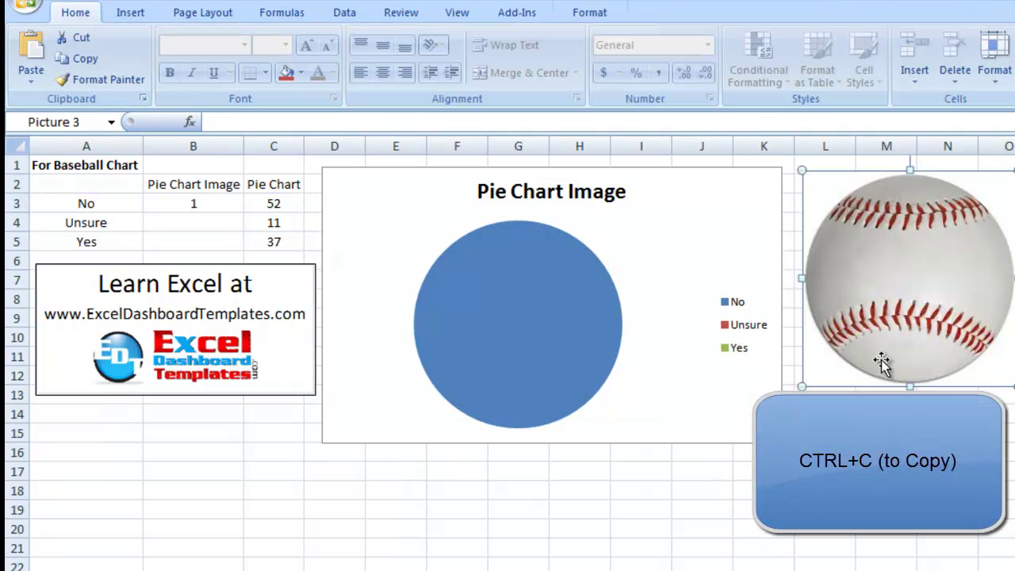
right_click(936, 288)
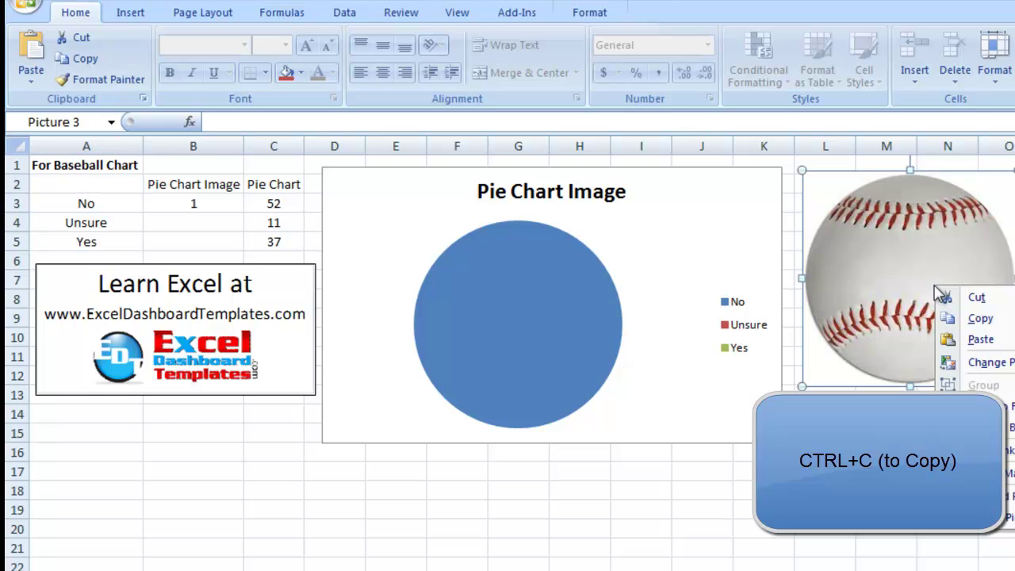
click(980, 318)
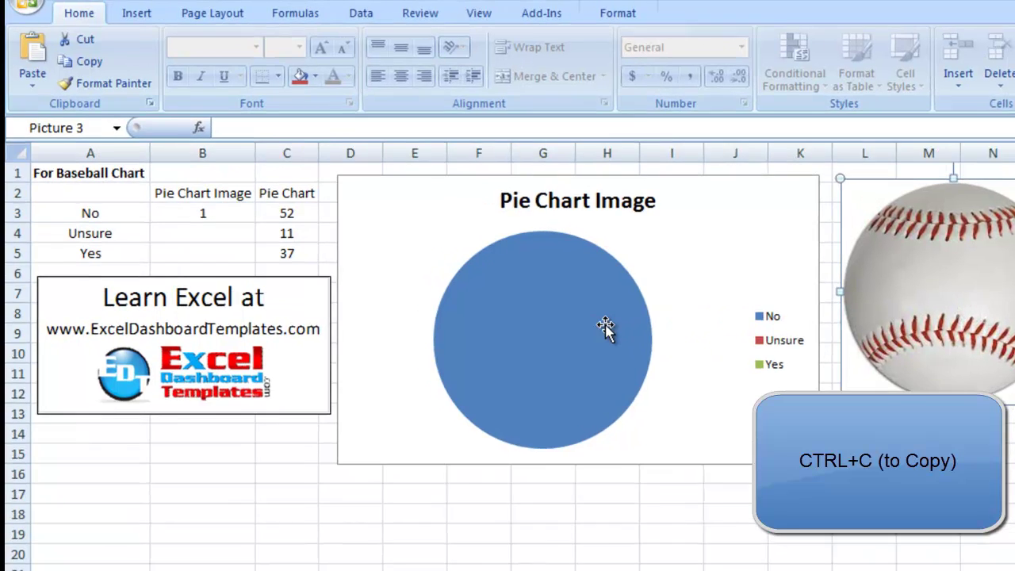
click(655, 311)
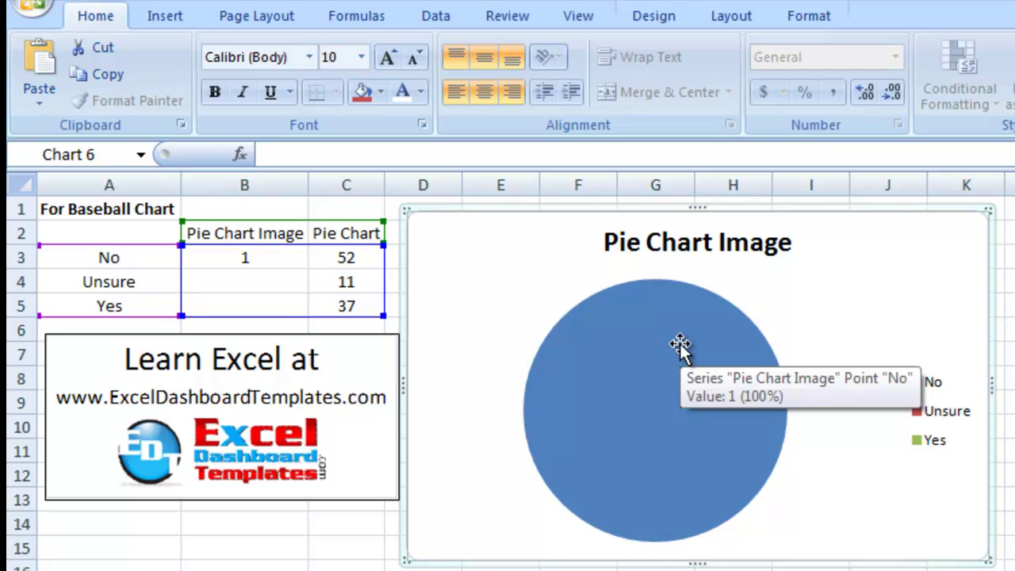
click(681, 345)
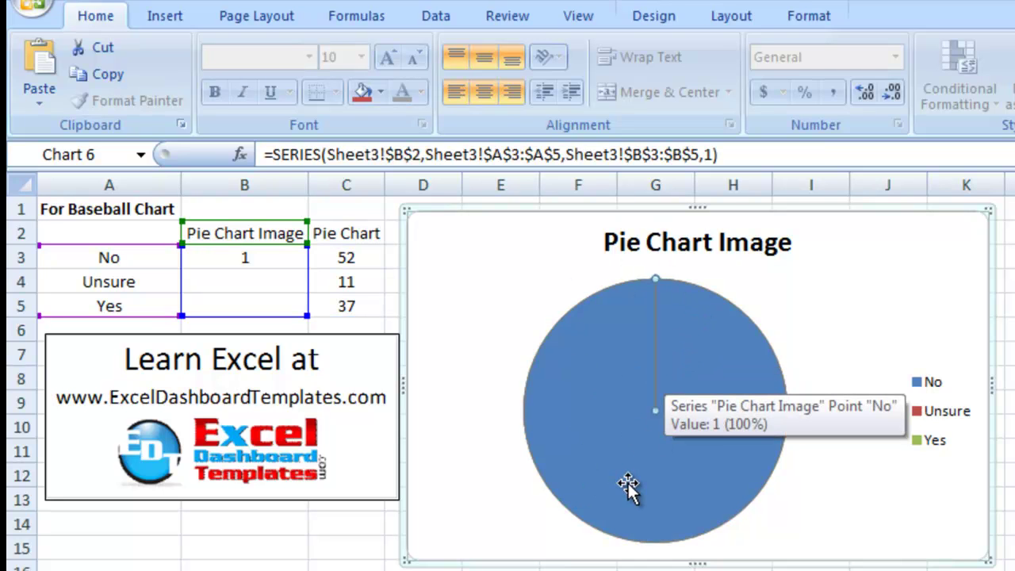
right_click(609, 390)
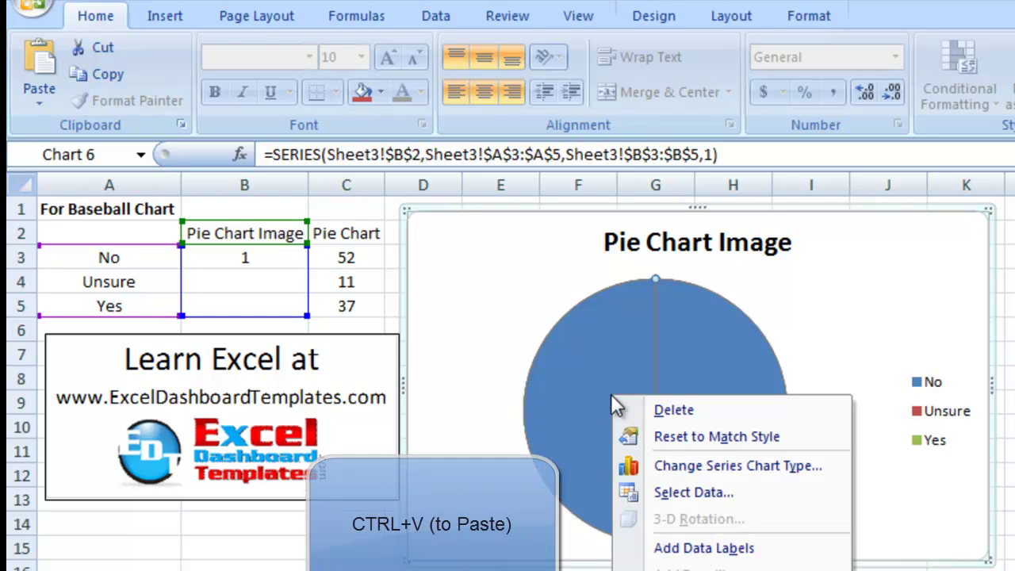
click(630, 353)
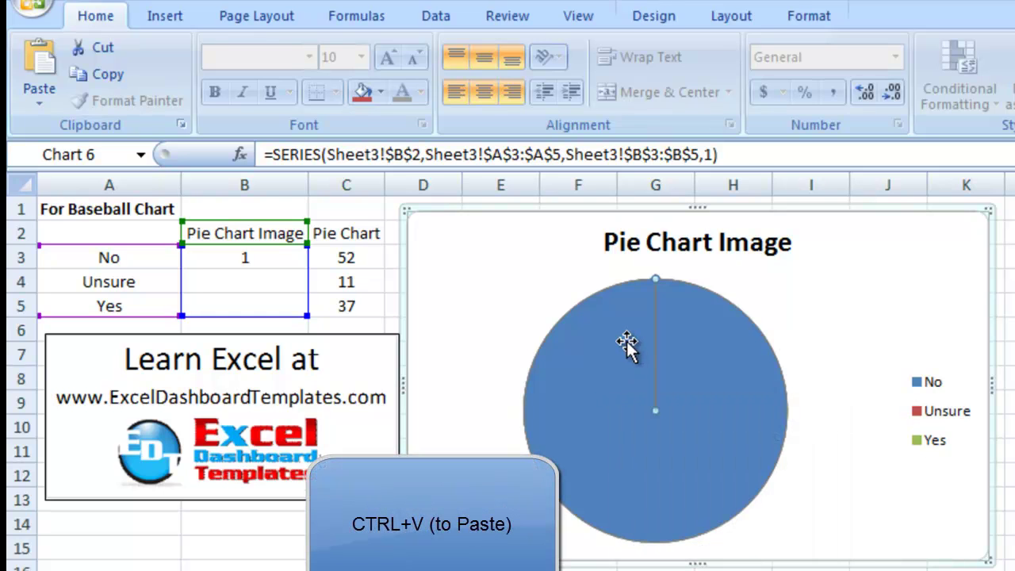
key(ctrl+v)
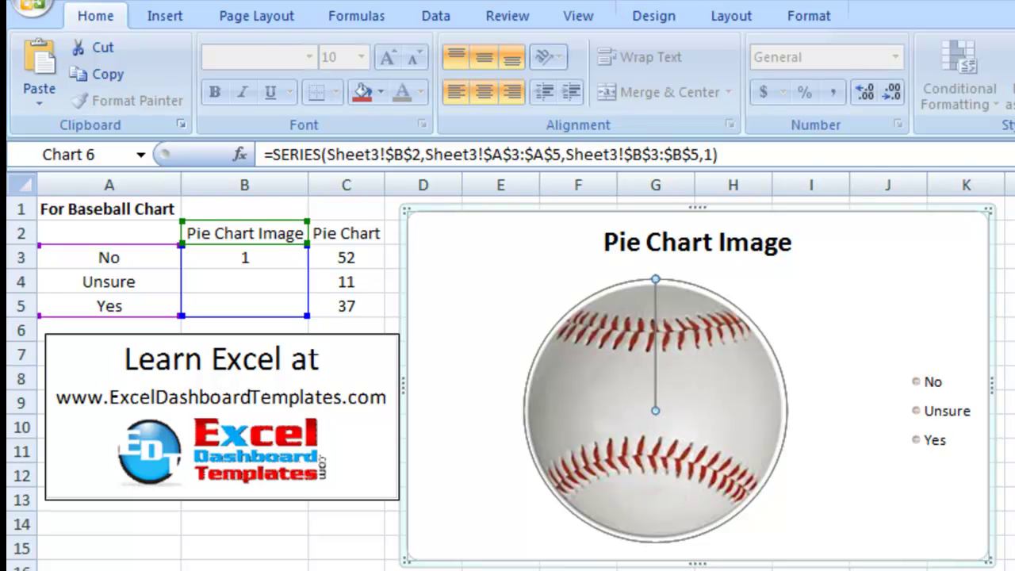
key(Escape)
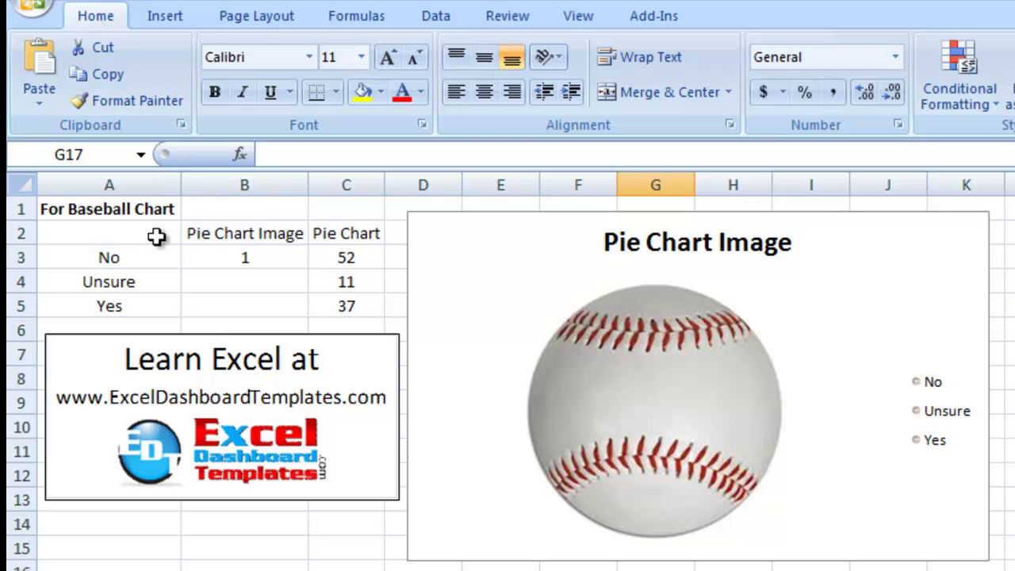
drag(150, 236, 323, 297)
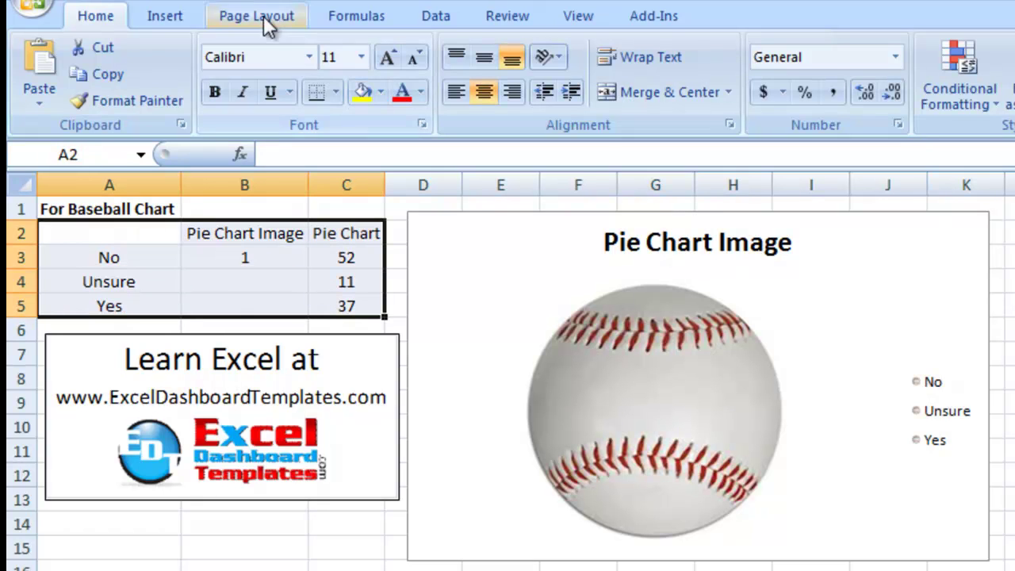
click(167, 16)
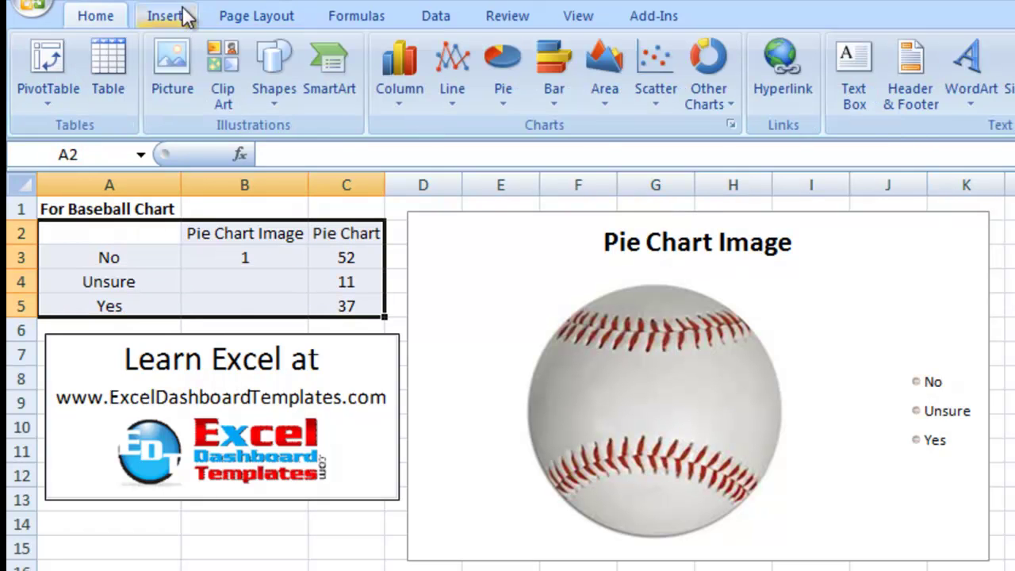
click(493, 68)
click(514, 151)
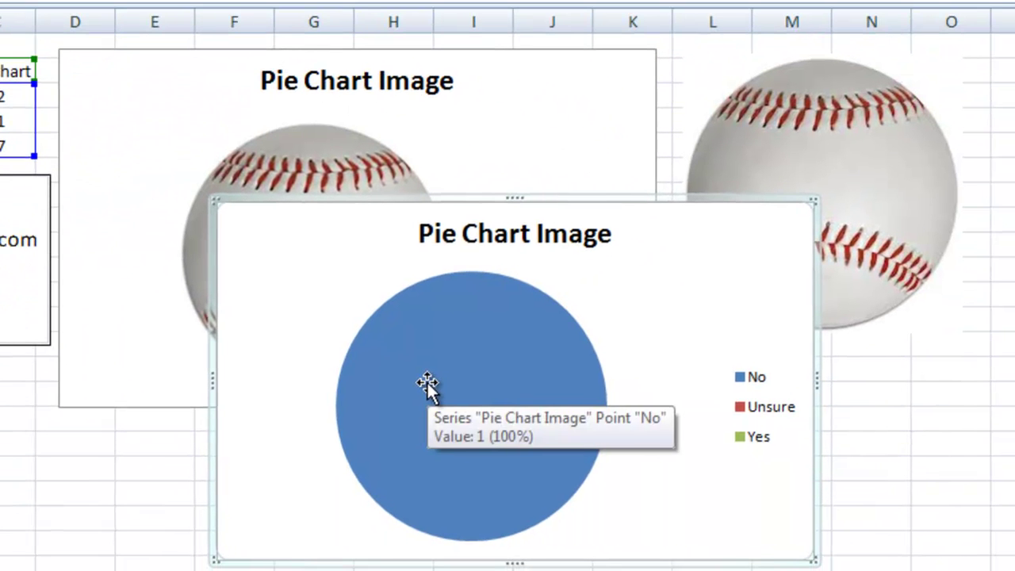
click(428, 386)
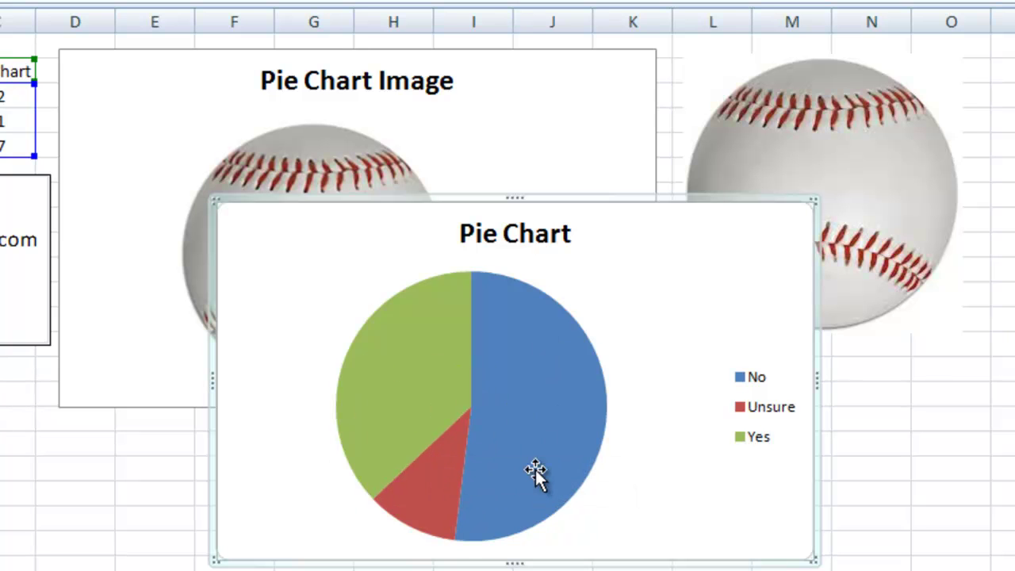
click(851, 234)
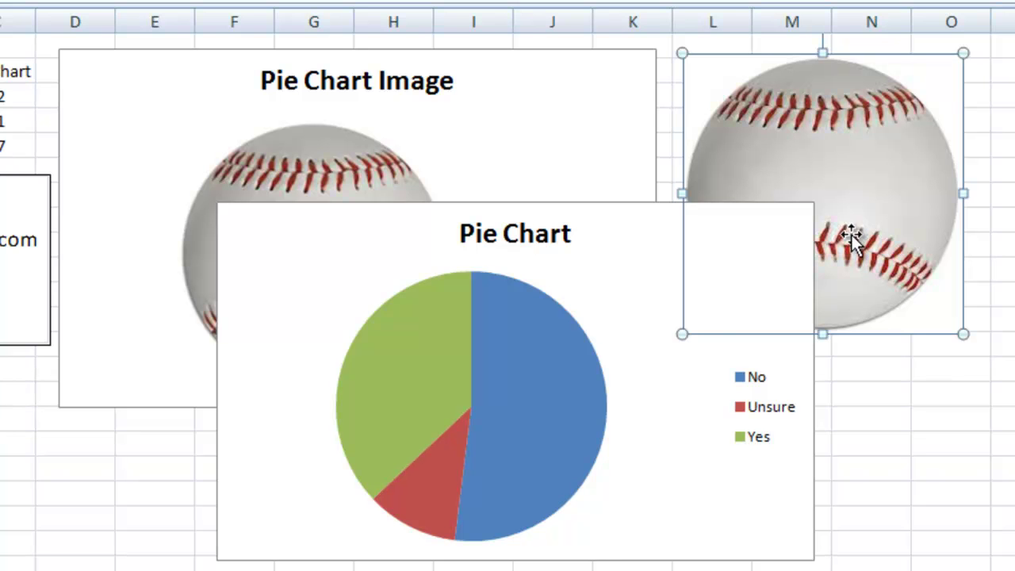
click(504, 400)
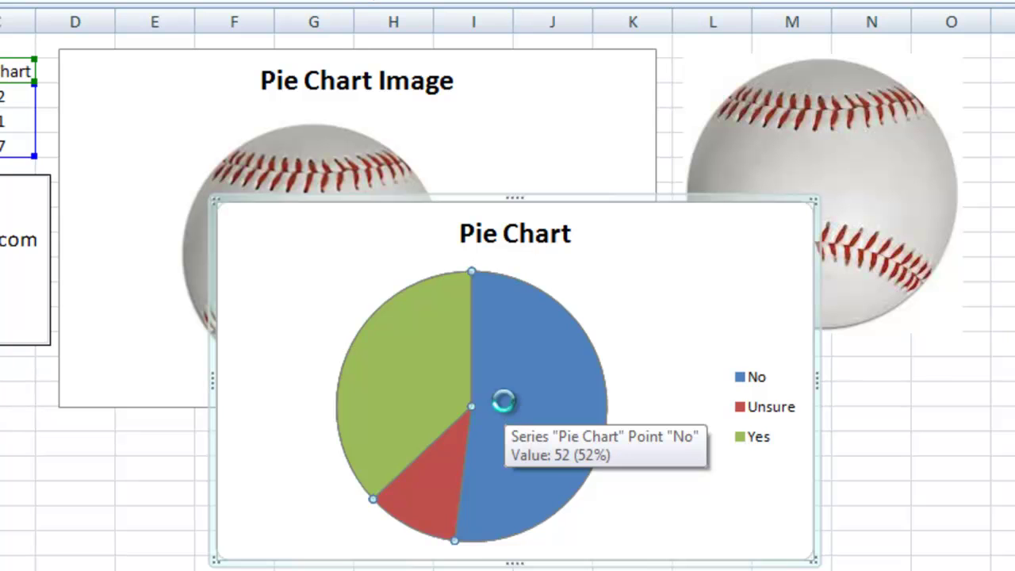
key(ctrl+v)
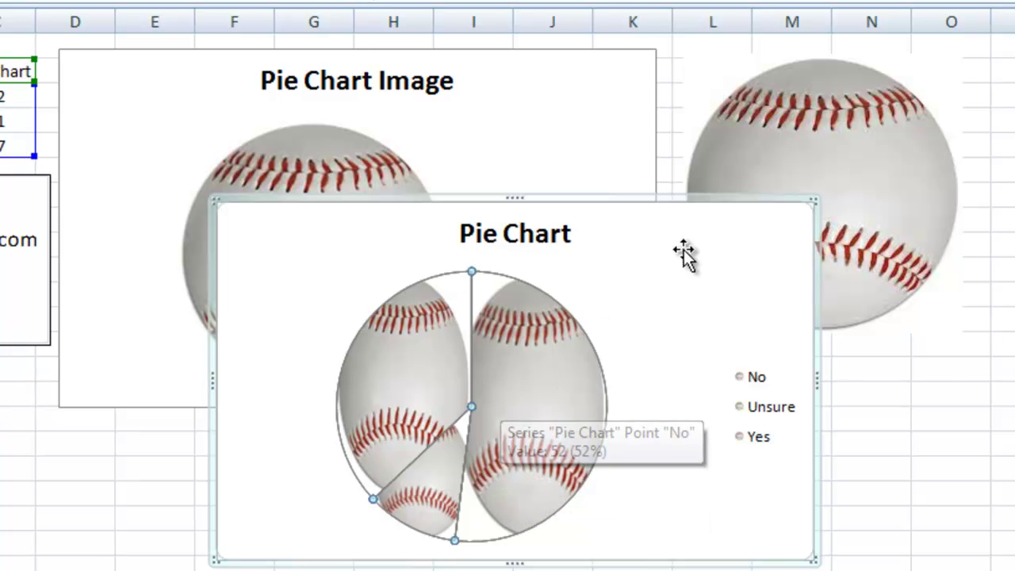
click(660, 210)
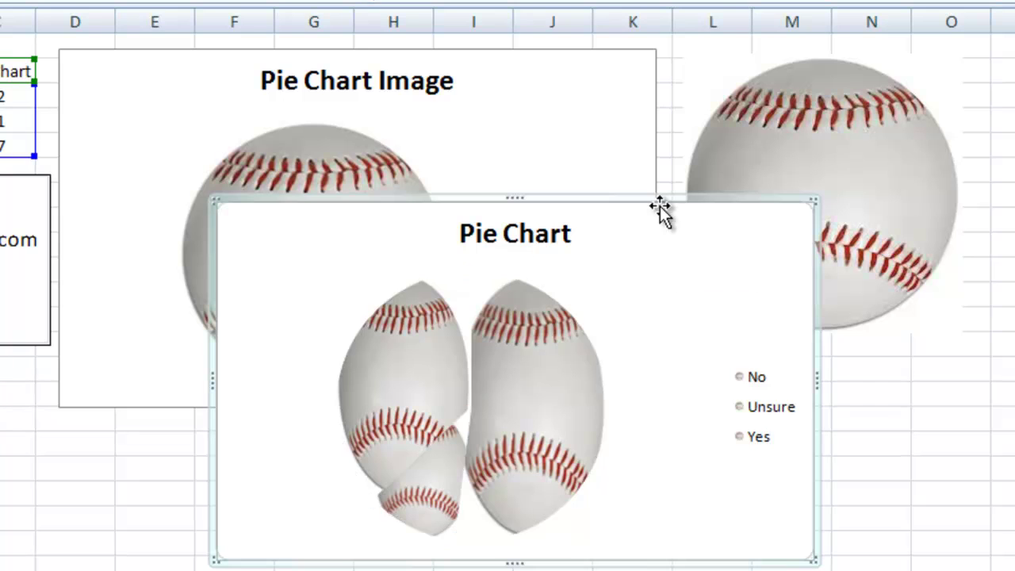
key(Delete)
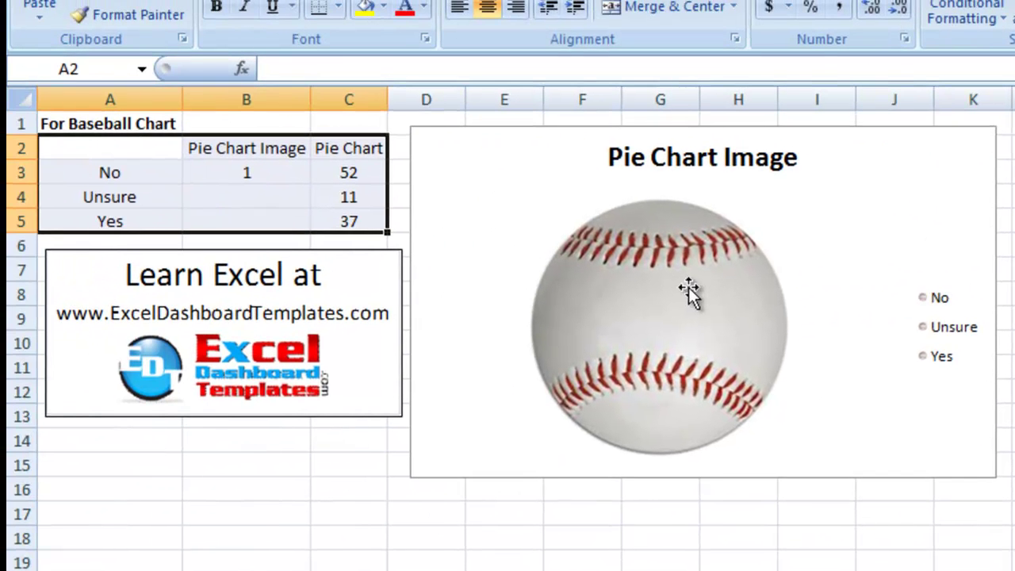
Step: Select the Pie Chart Image pie series and bring up its right-click options
click(338, 214)
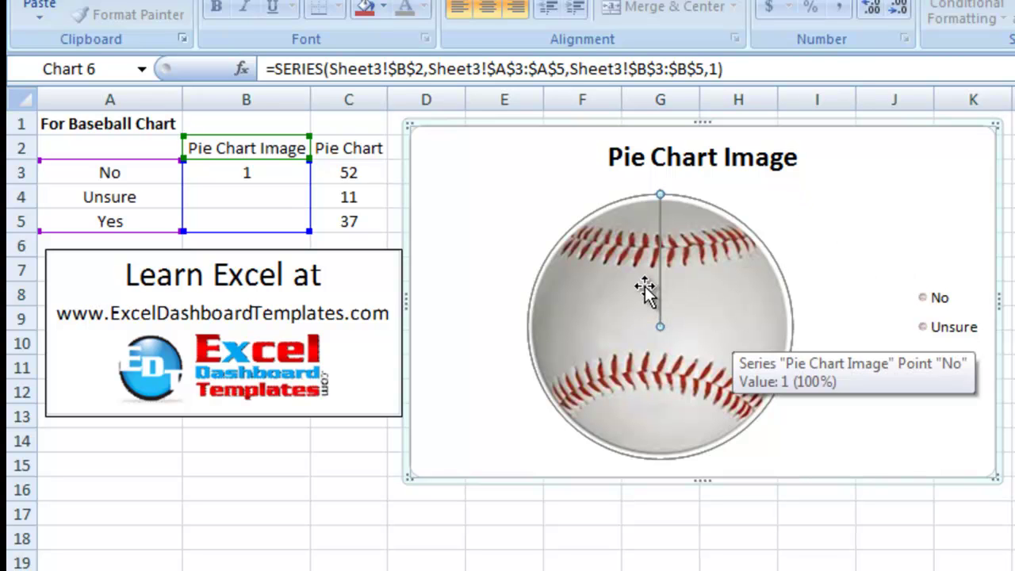
right_click(599, 246)
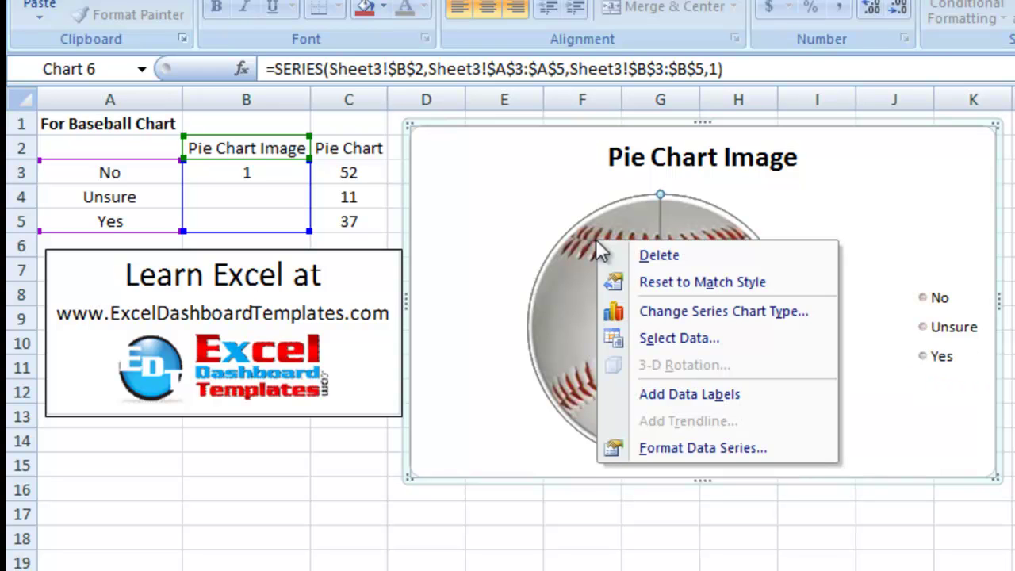
Step: In Select Data, move the Pie Chart Image series below Pie Chart so No, Unsure and Yes slices show
click(711, 342)
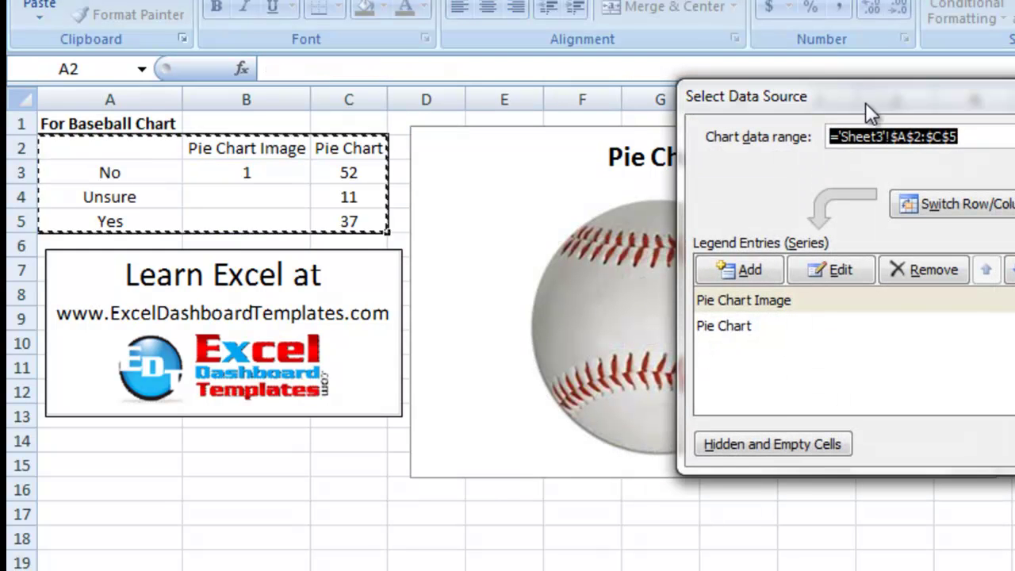
drag(866, 103, 727, 124)
click(594, 318)
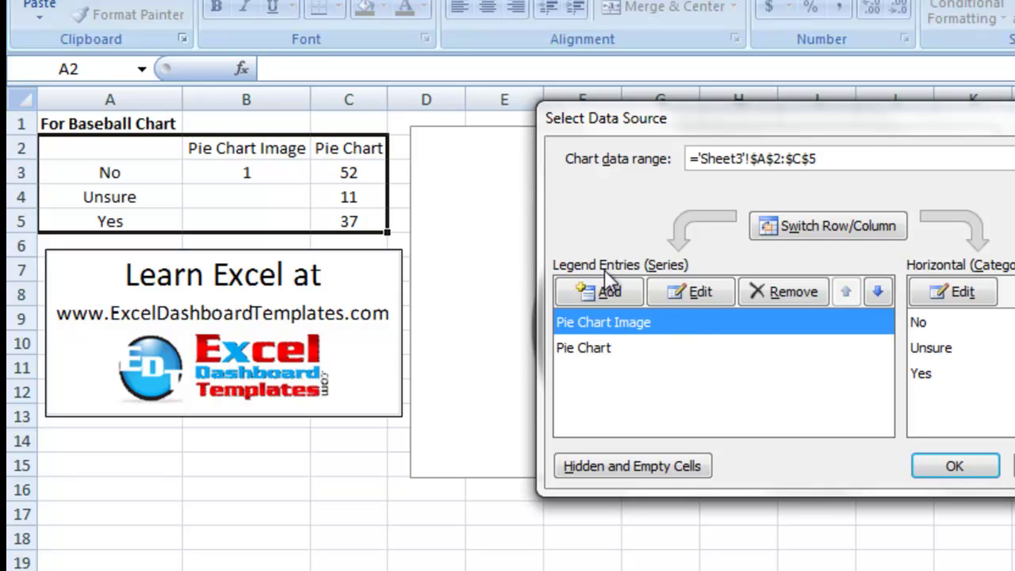
click(877, 294)
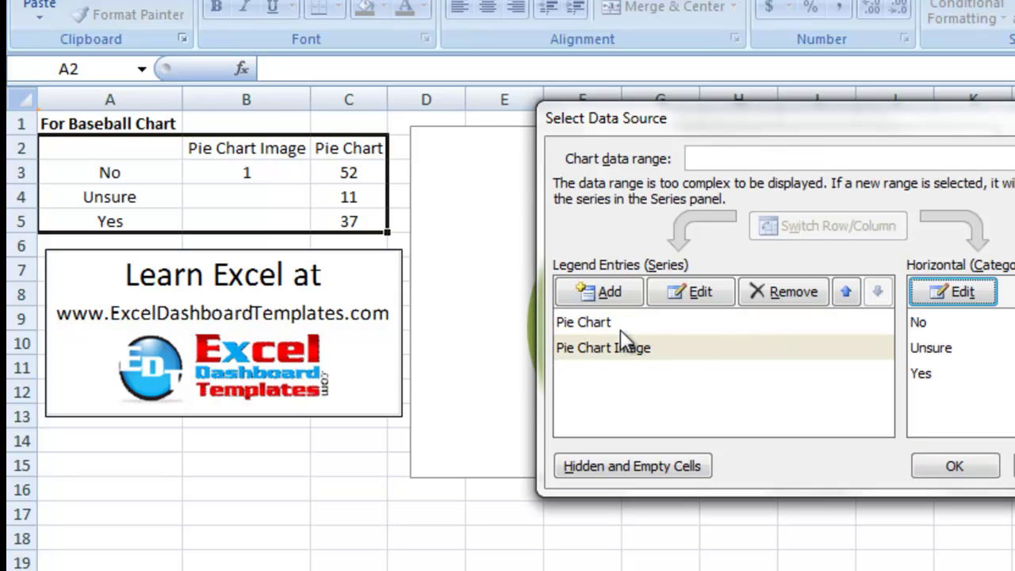
click(952, 466)
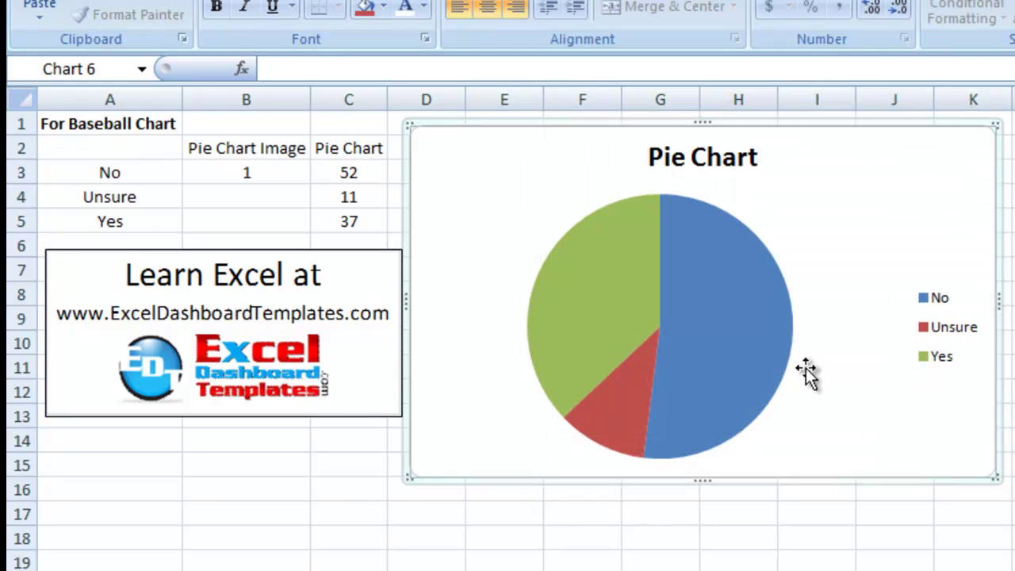
Step: Give the Pie Chart series slices a solid fill with 100% transparency in Format Data Series
click(663, 322)
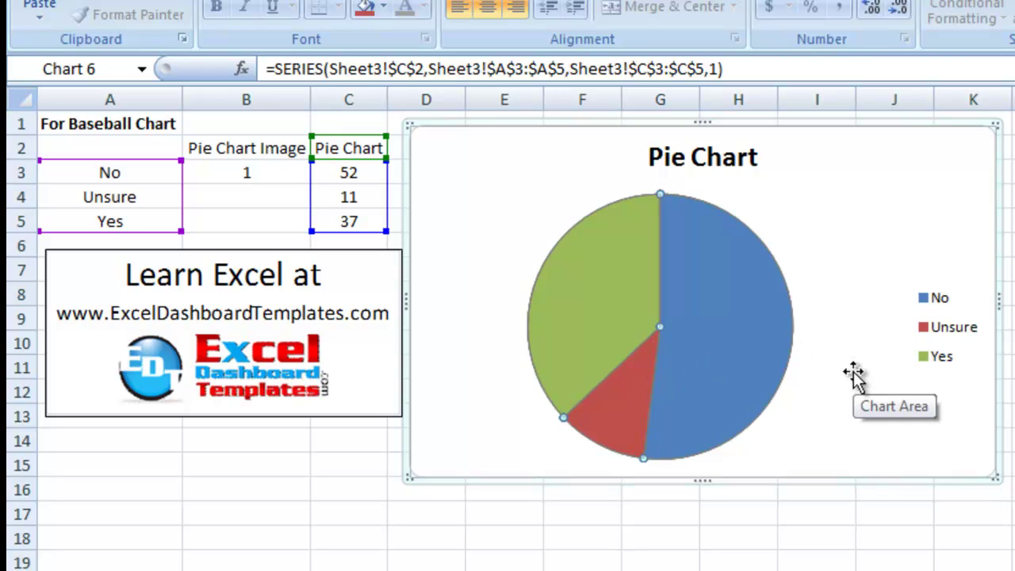
mouse_move(709, 265)
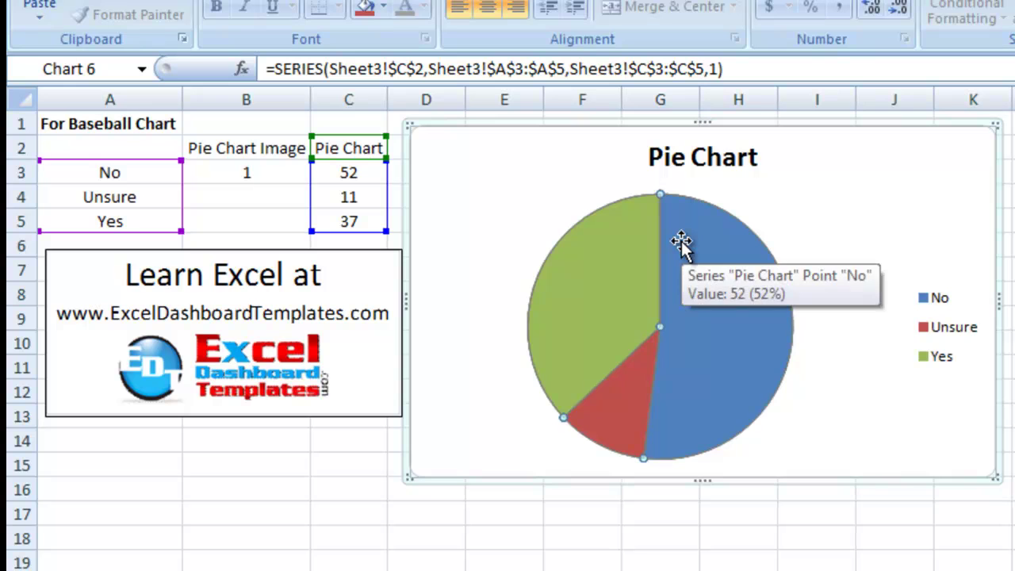
right_click(682, 242)
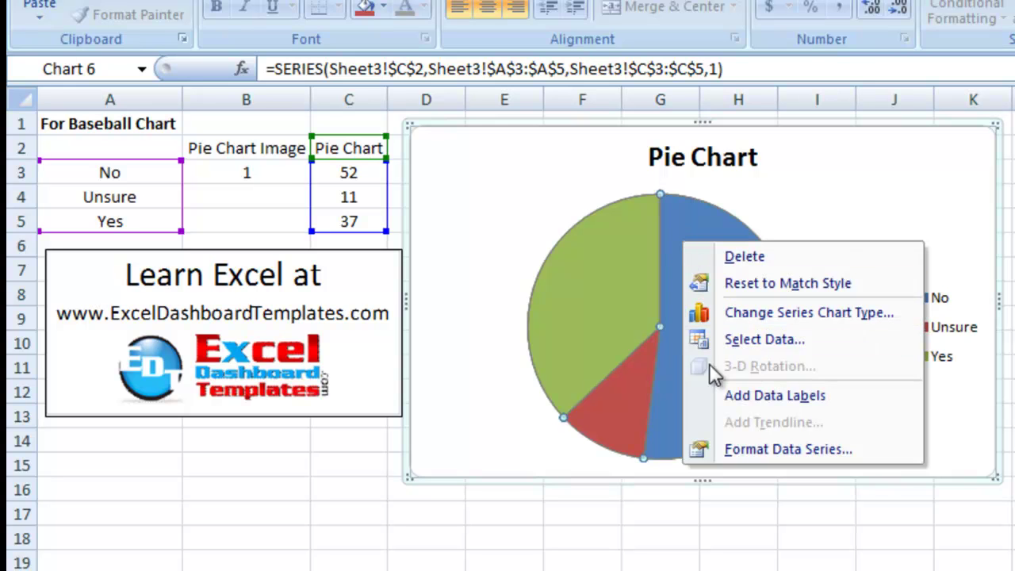
click(750, 448)
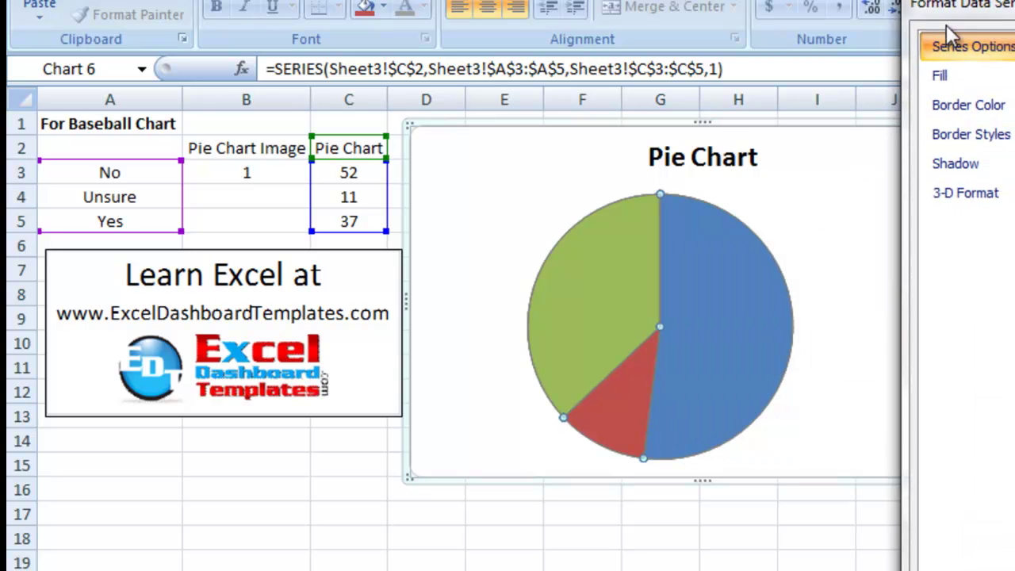
drag(882, 45, 821, 117)
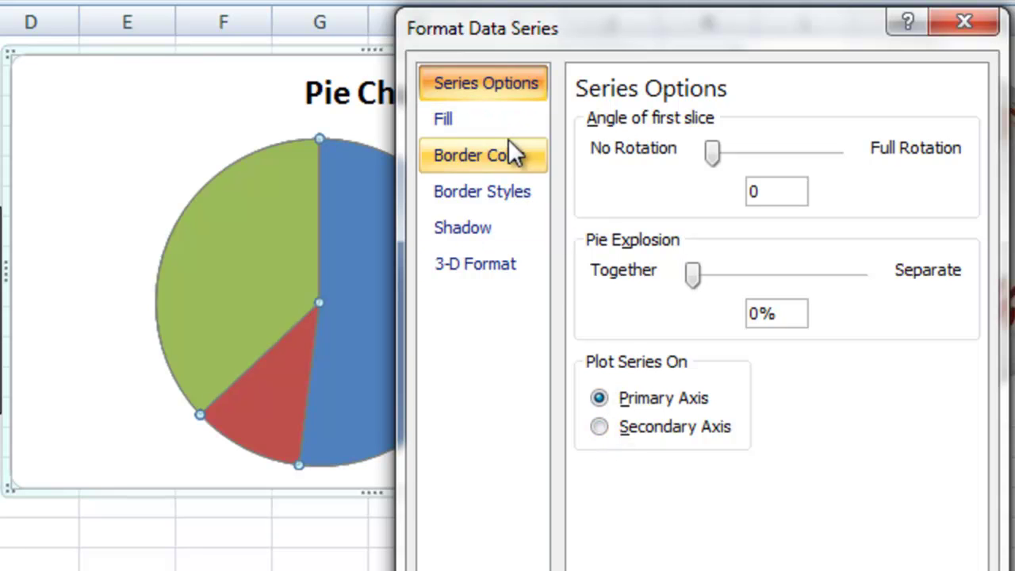
click(494, 125)
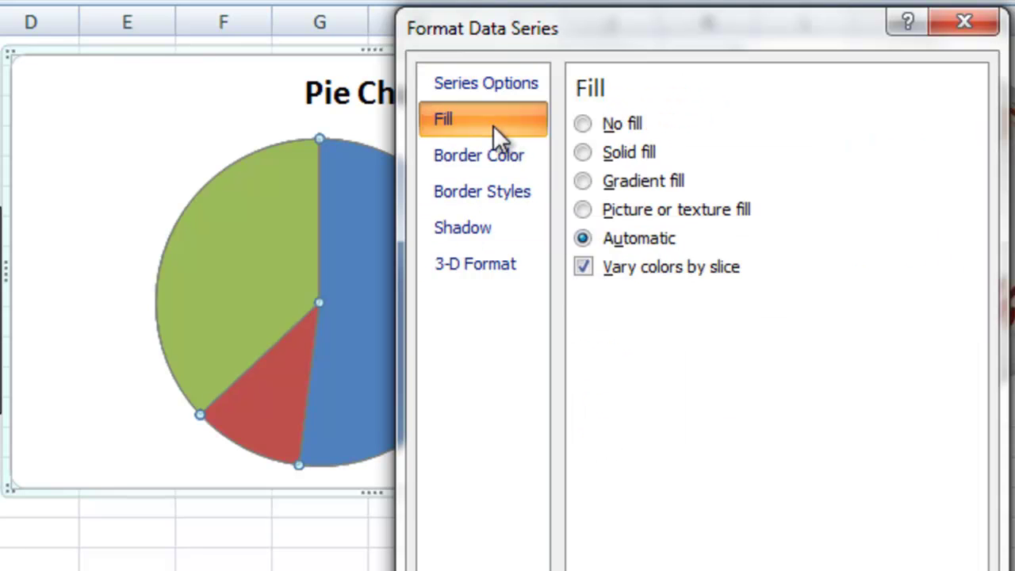
click(582, 153)
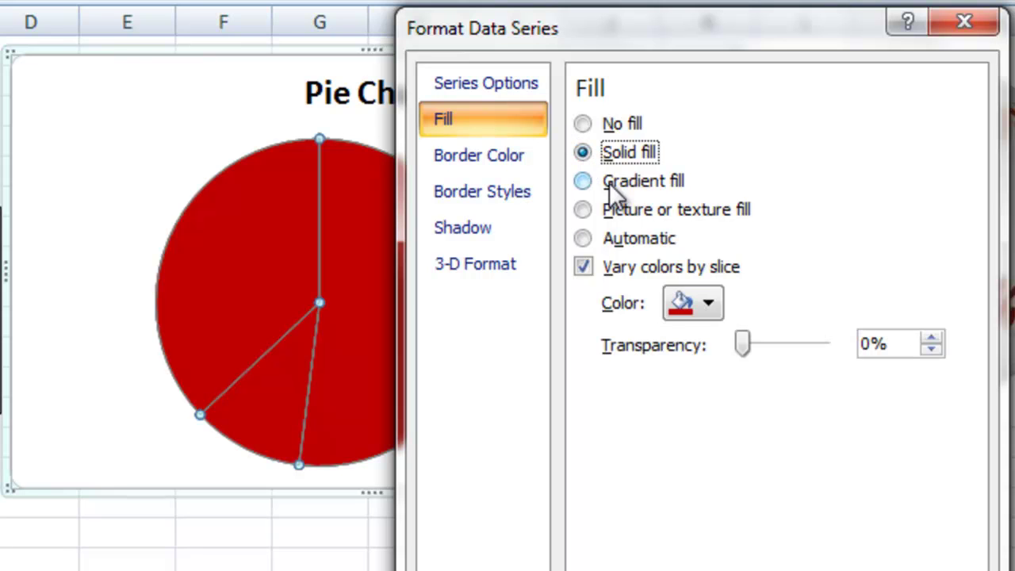
click(743, 342)
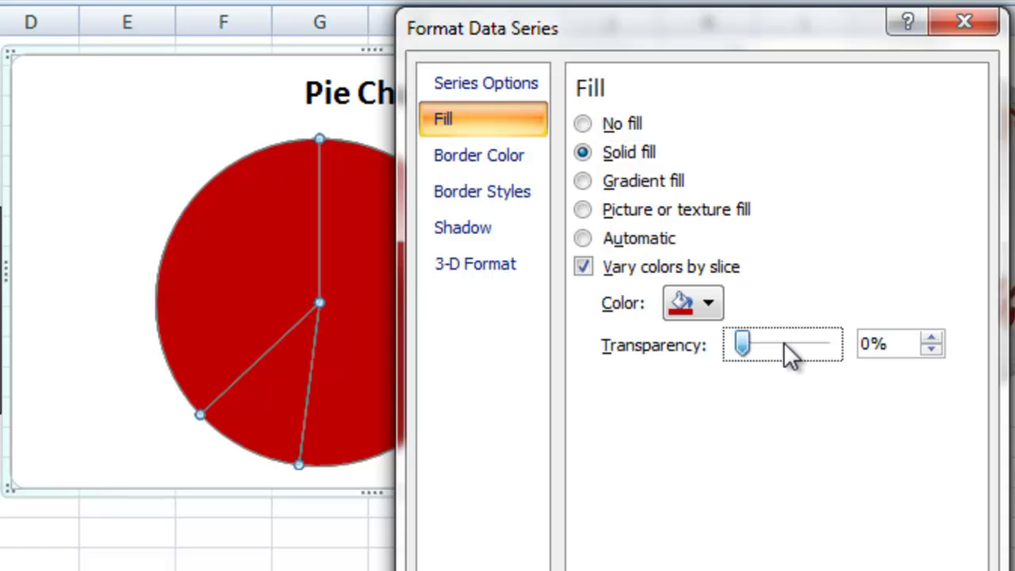
click(826, 343)
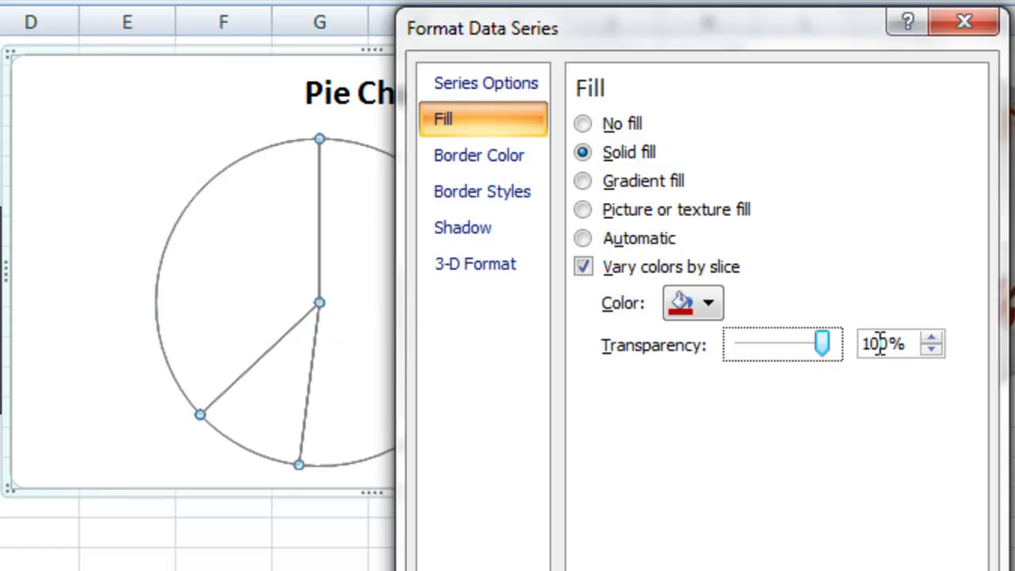
drag(911, 343, 849, 352)
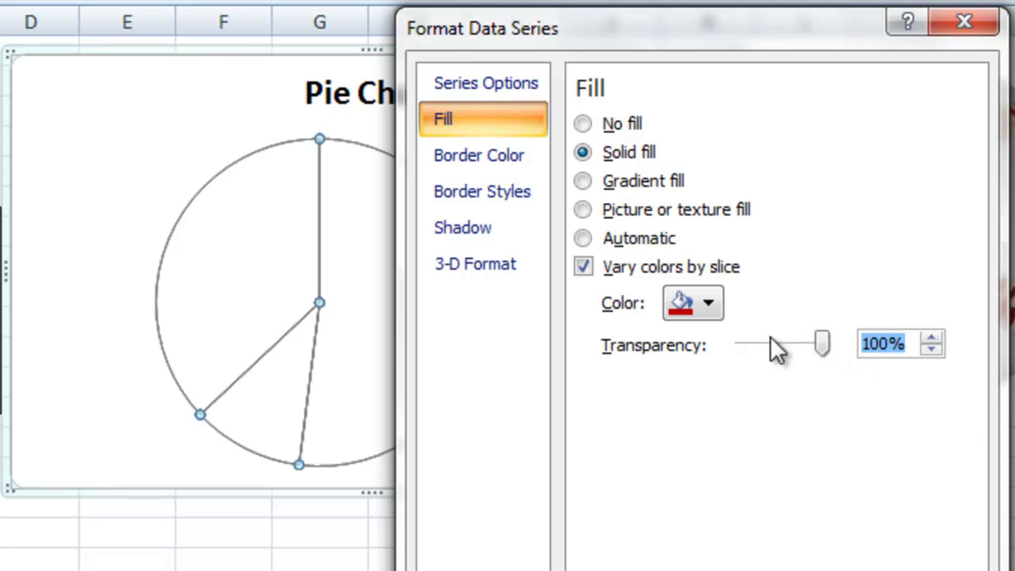
Step: Set the pie slice borders to a solid black line
click(522, 159)
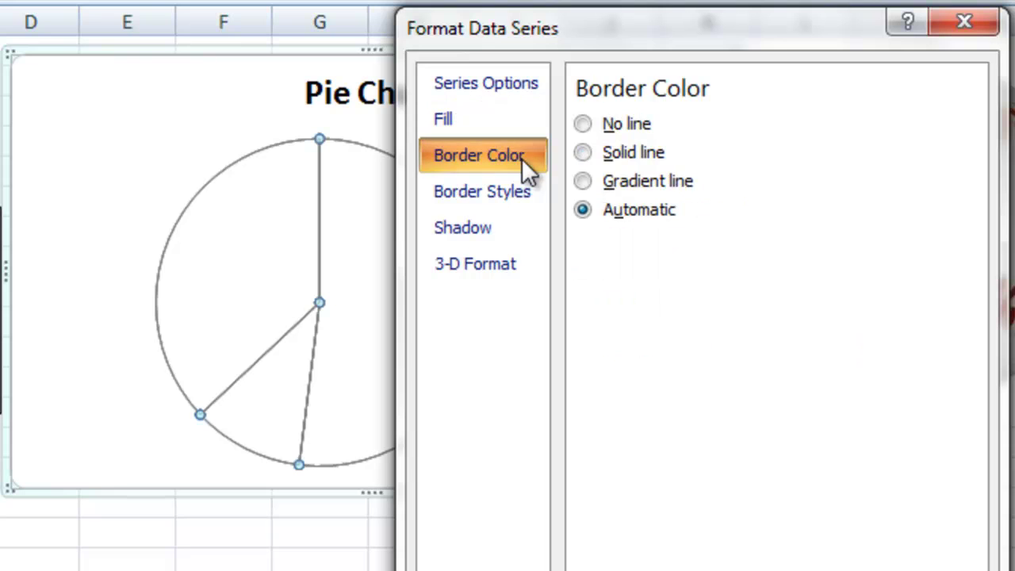
click(592, 152)
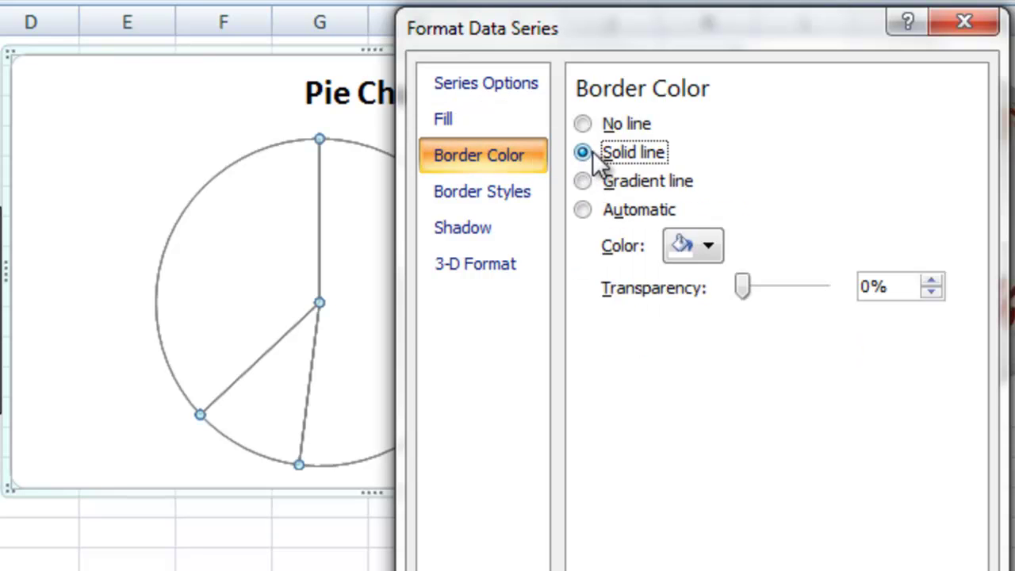
click(705, 246)
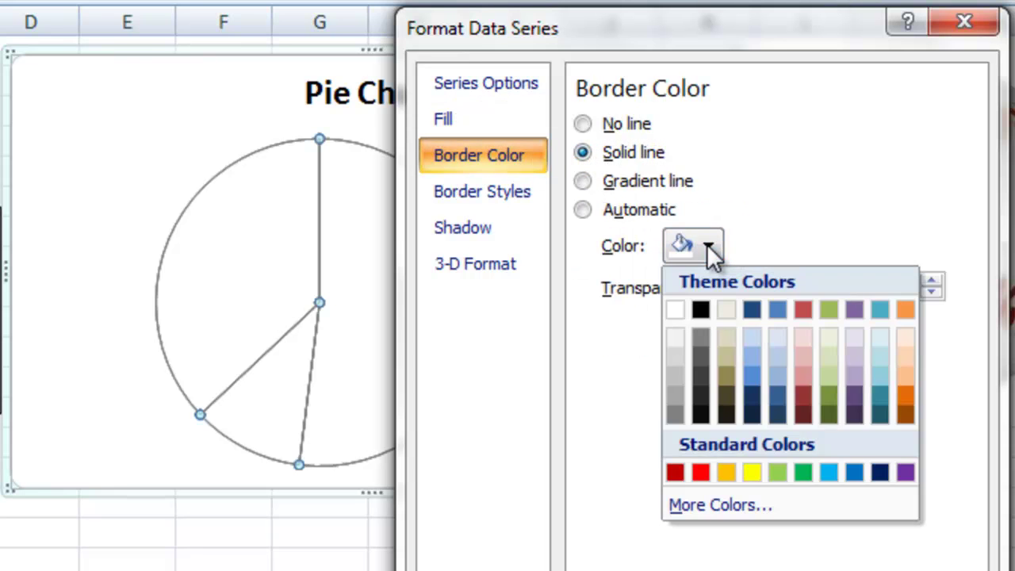
click(700, 311)
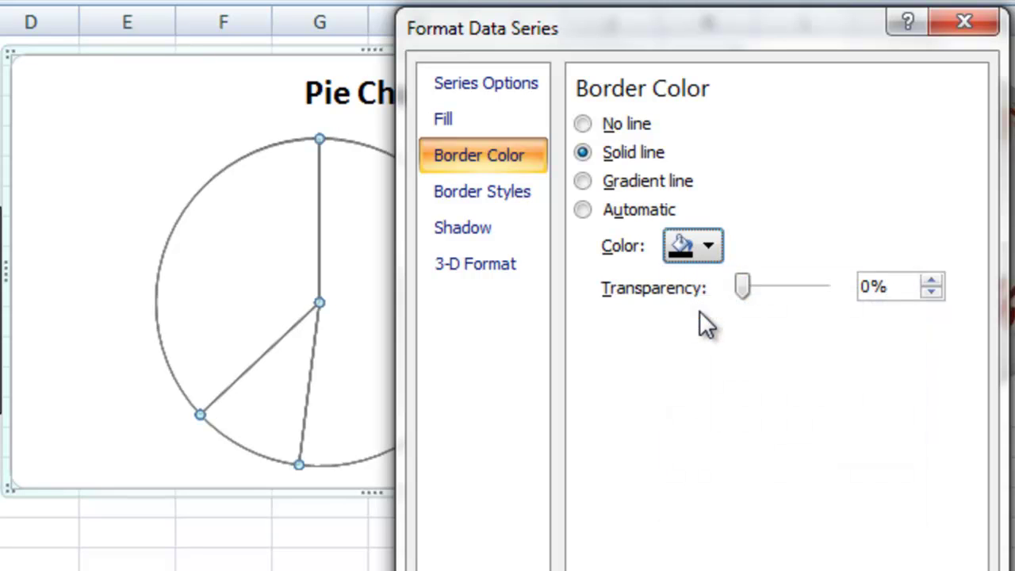
click(712, 252)
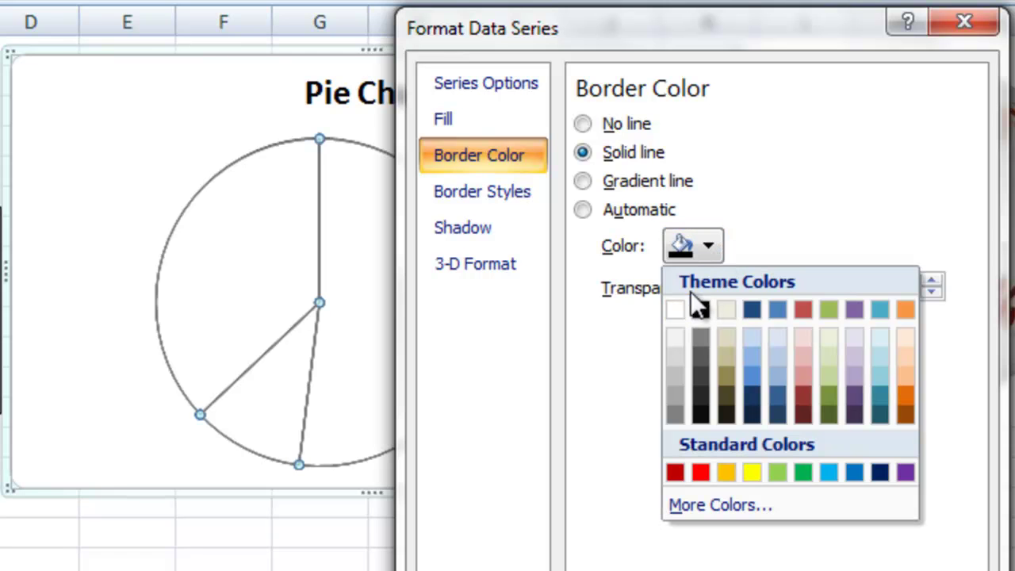
click(698, 213)
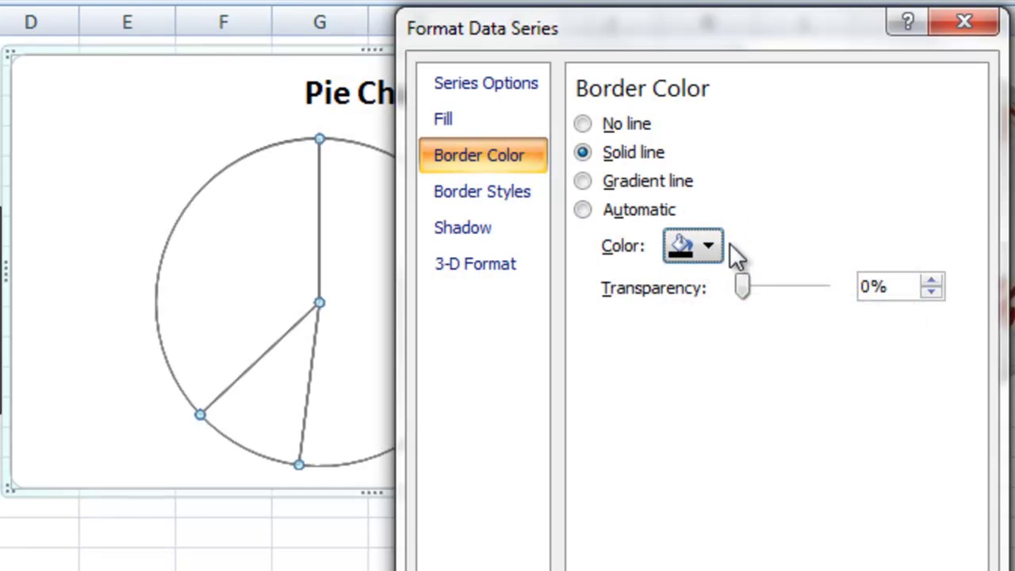
Step: Increase the slice border width to 2 pt
click(518, 197)
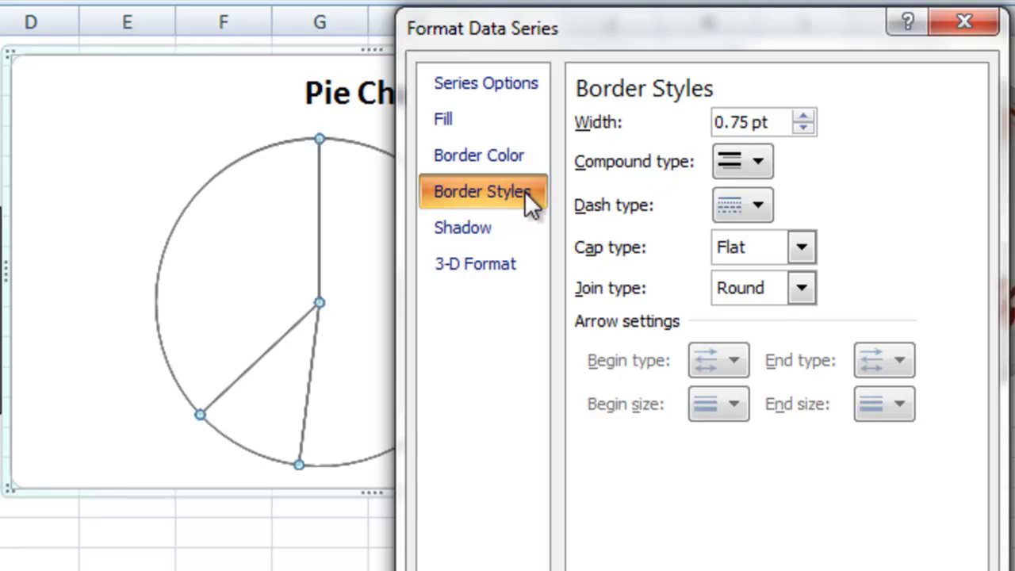
click(804, 117)
click(803, 117)
click(803, 118)
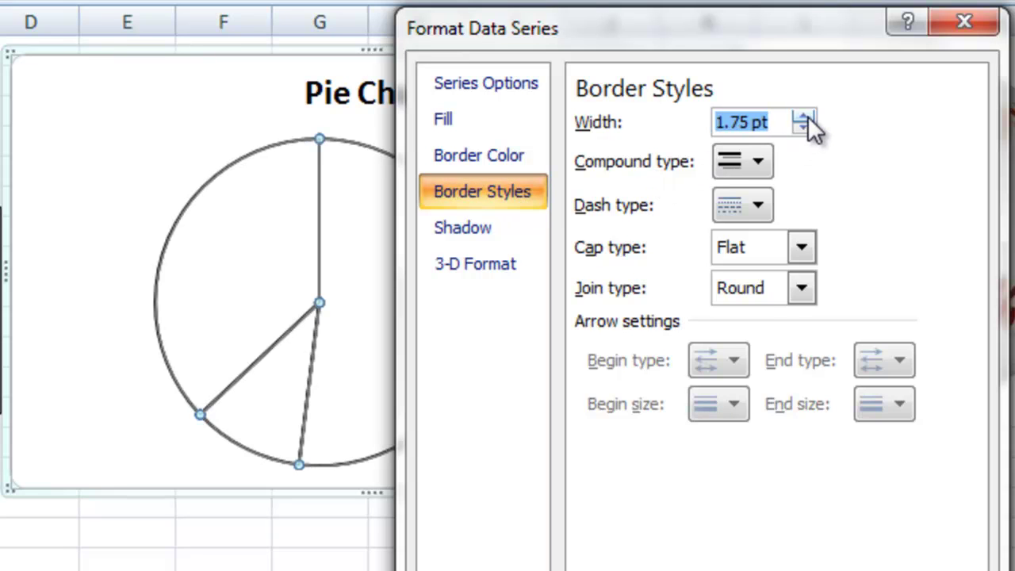
click(804, 119)
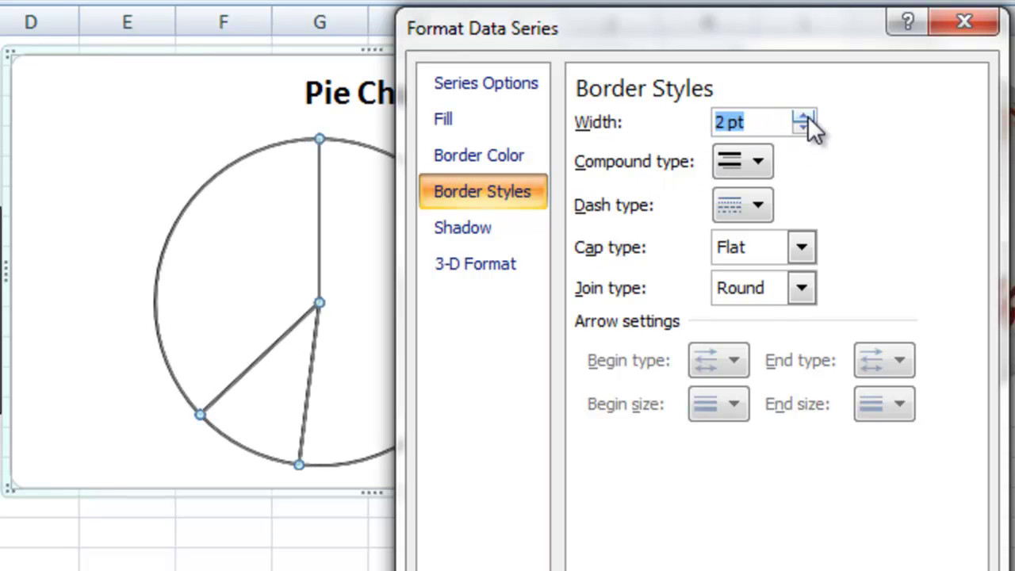
click(499, 80)
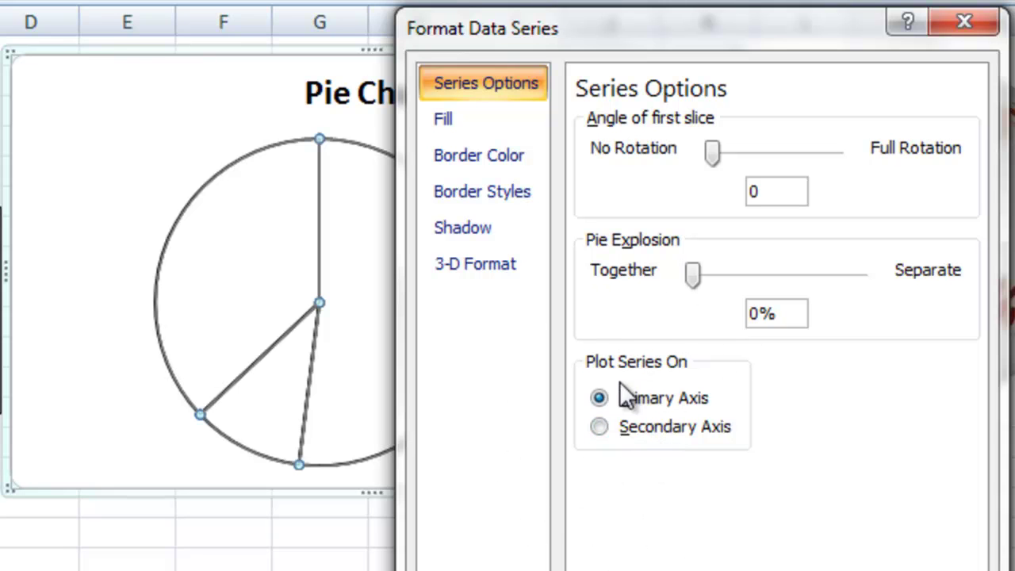
Step: Plot the Pie Chart series on the Secondary Axis to reveal the baseball, and close Format Data Series
click(632, 423)
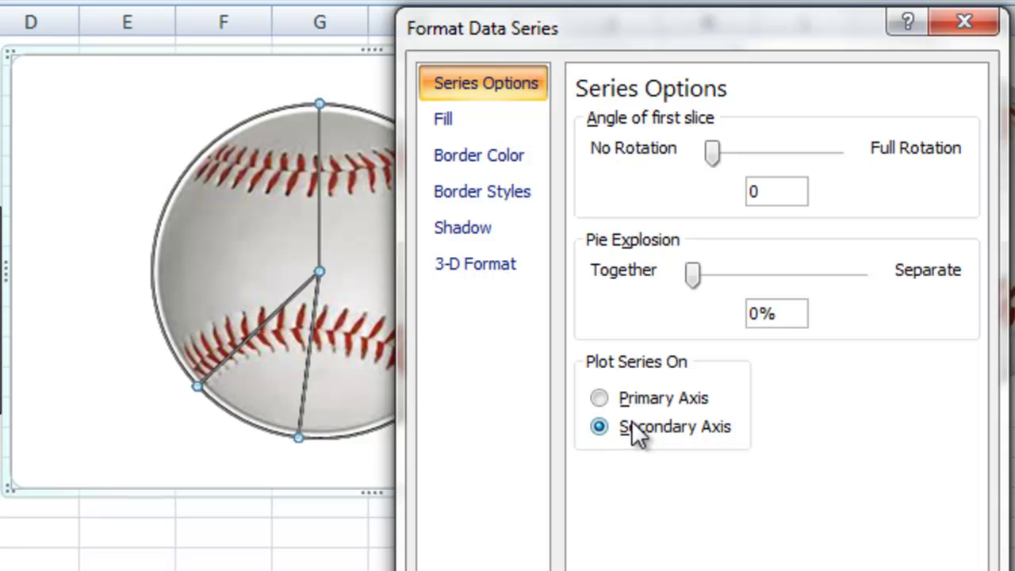
mouse_move(369, 273)
key(Escape)
Step: Delete the No/Unsure/Yes legend from the baseball chart
click(566, 326)
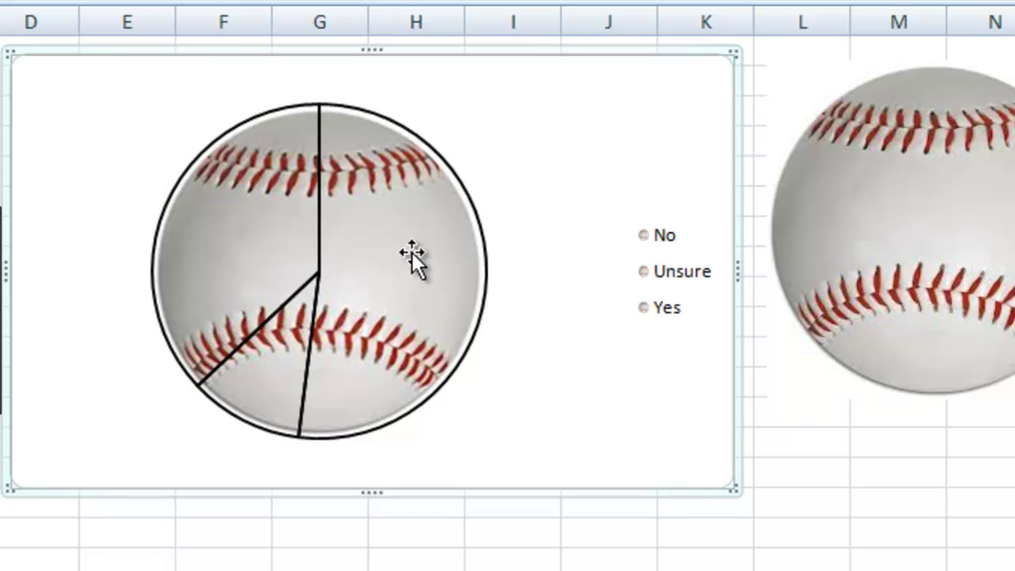
mouse_move(383, 253)
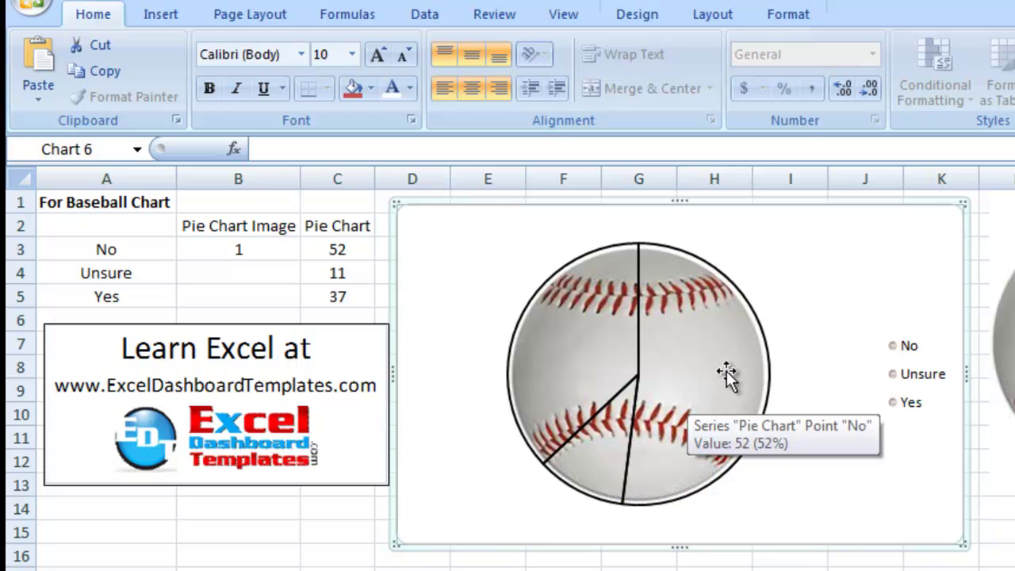
click(912, 382)
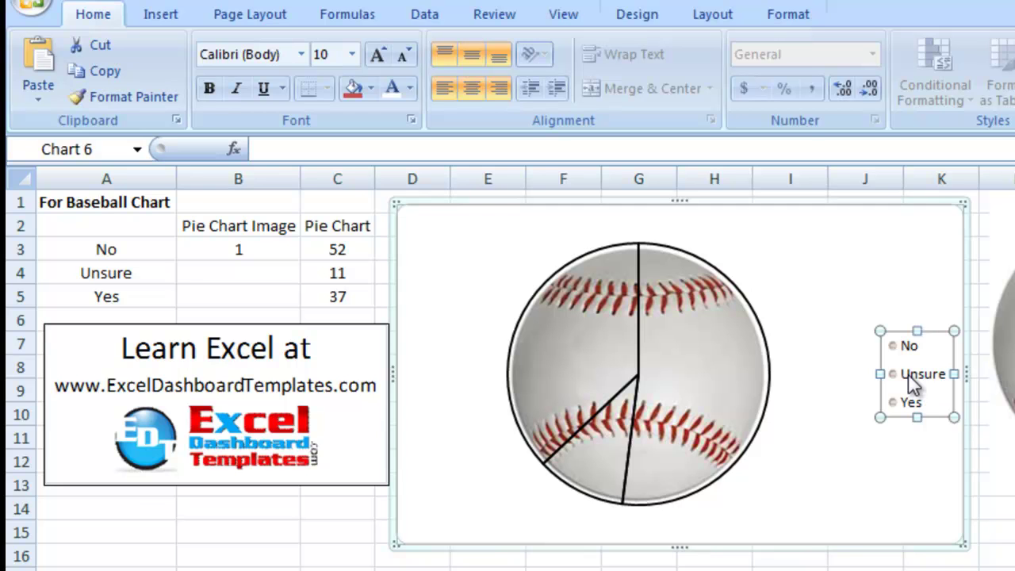
key(Delete)
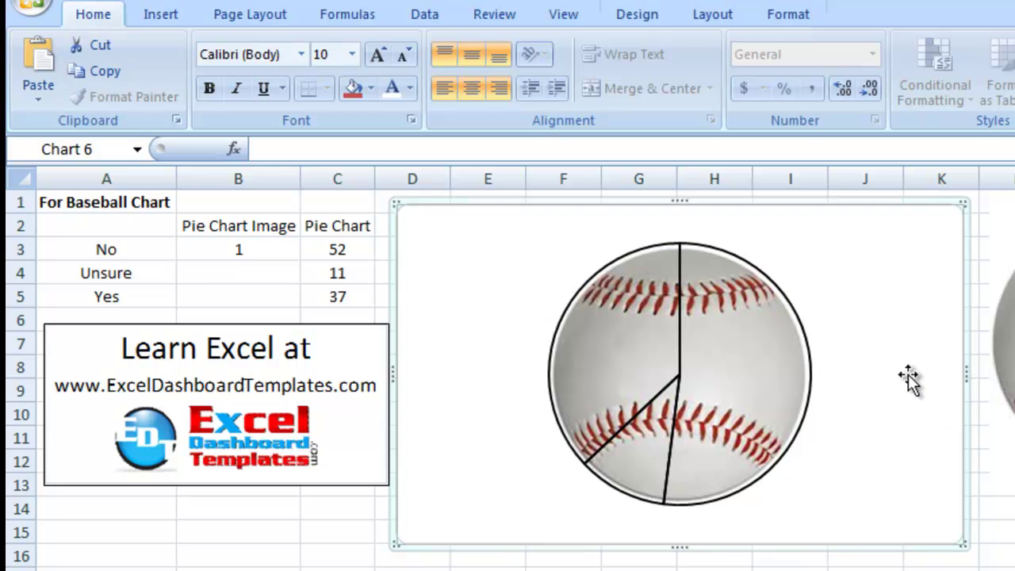
click(749, 319)
click(830, 279)
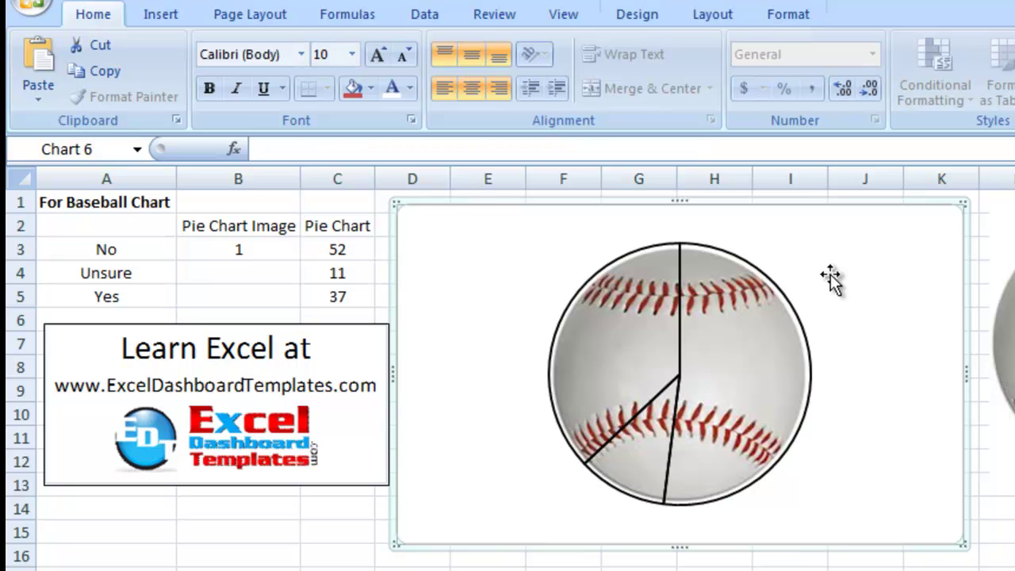
click(711, 18)
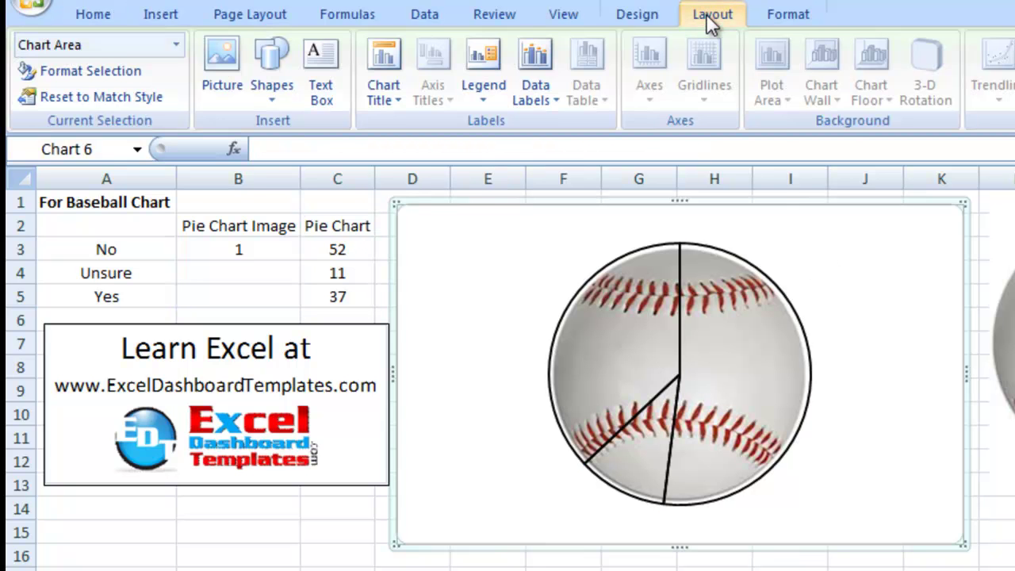
click(542, 76)
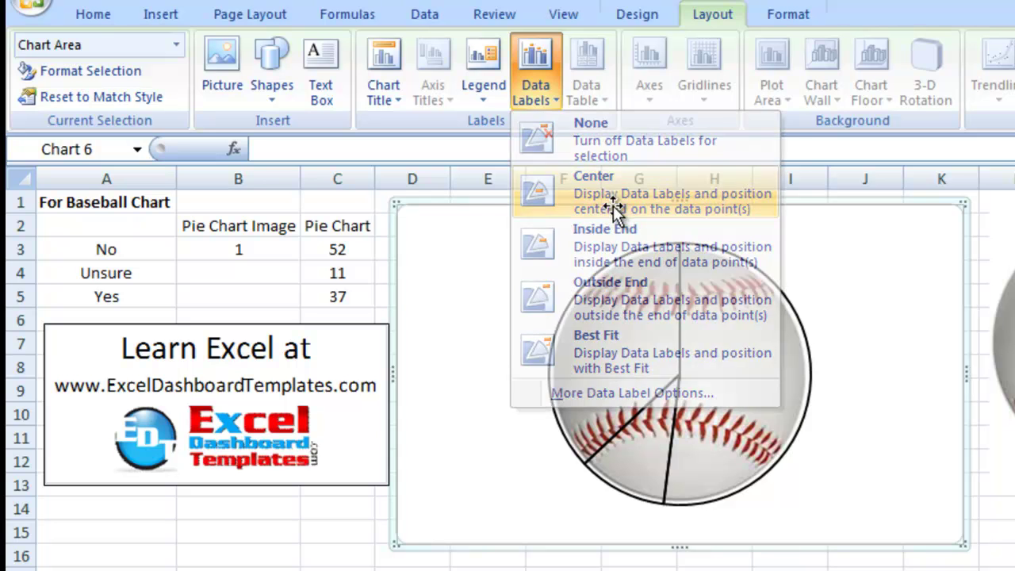
click(617, 212)
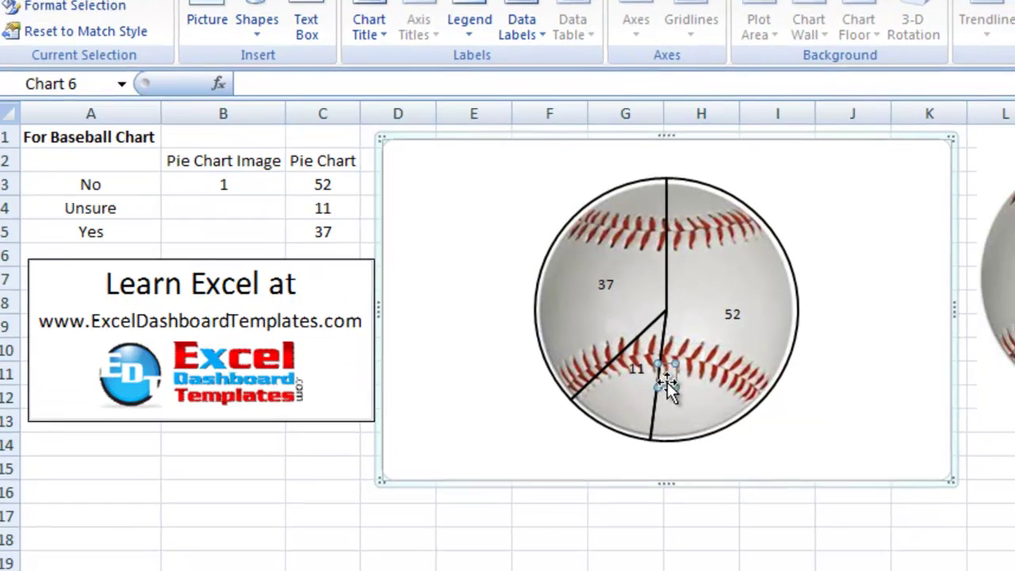
click(680, 444)
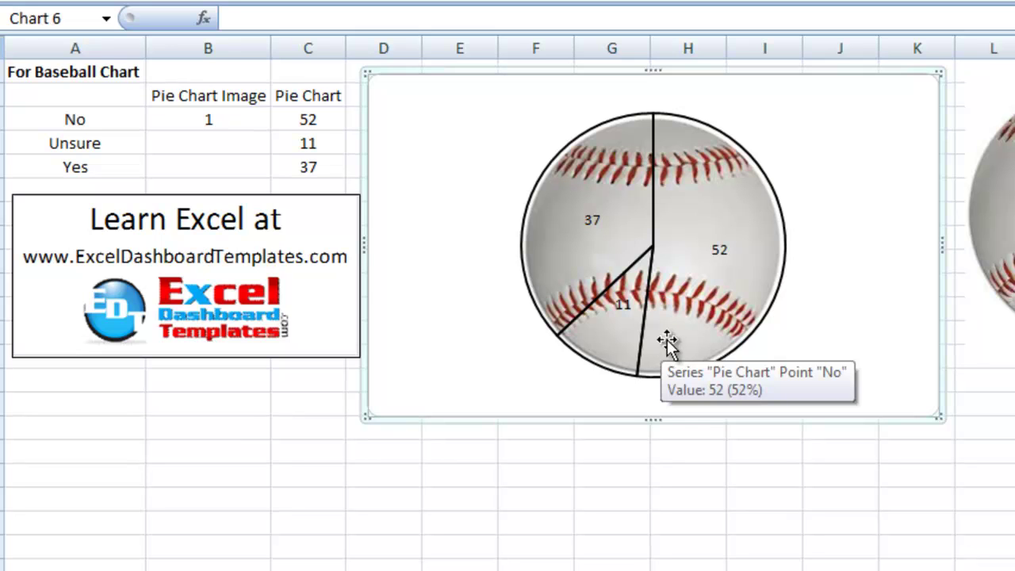
Step: Add the category name to the pie labels, with a (New Line) separator
right_click(718, 252)
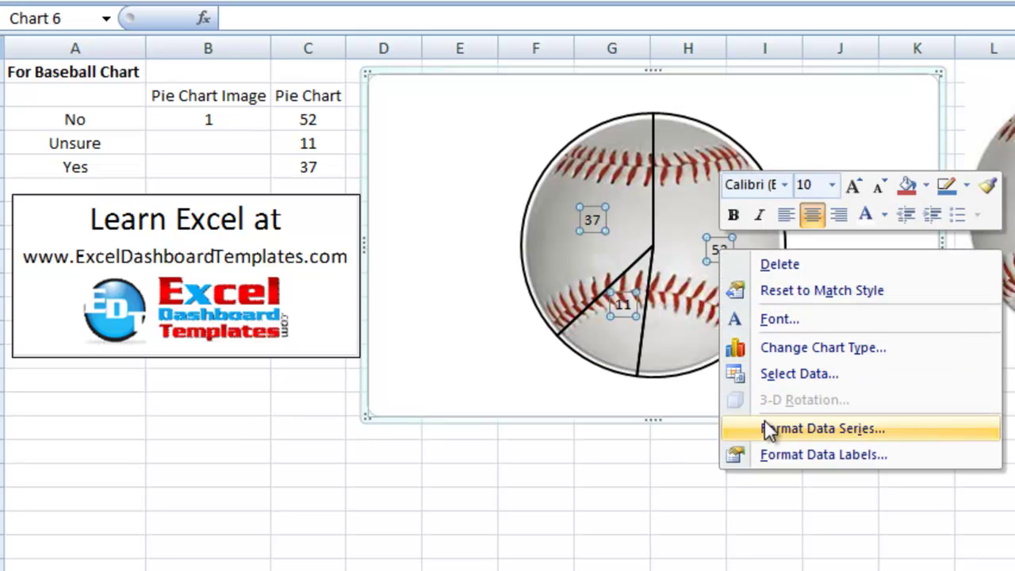
click(773, 455)
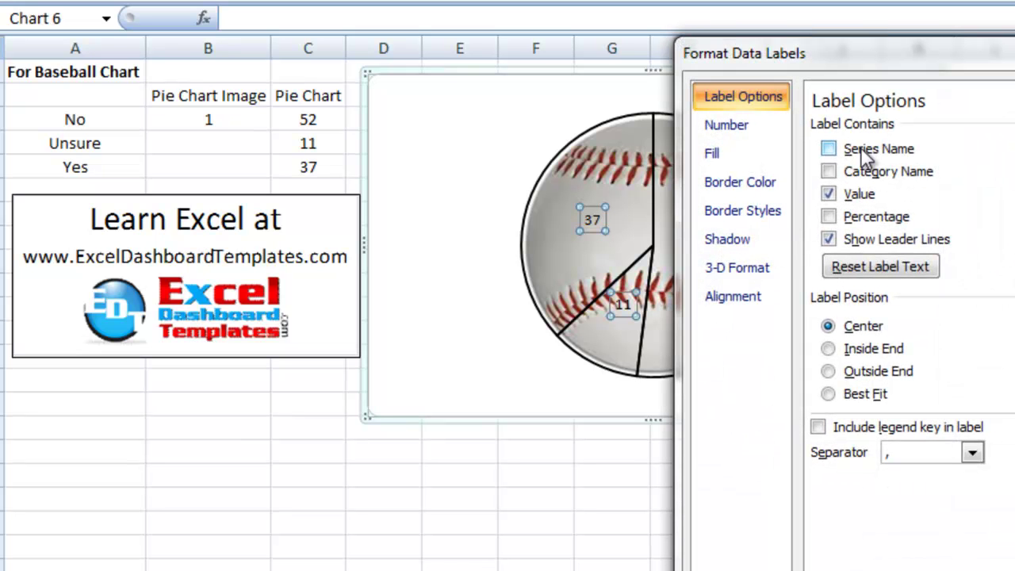
click(854, 176)
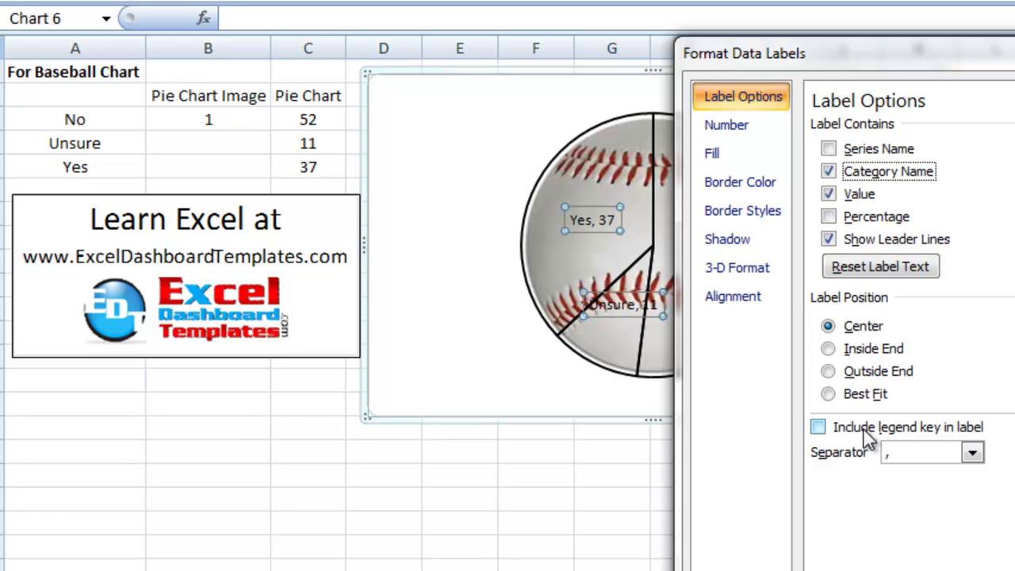
click(972, 452)
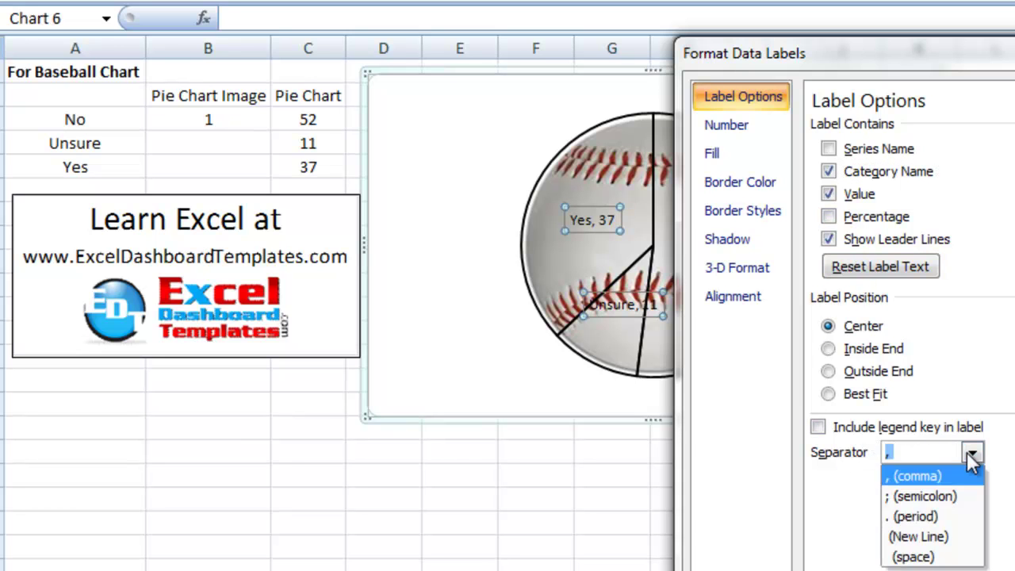
click(938, 543)
click(936, 540)
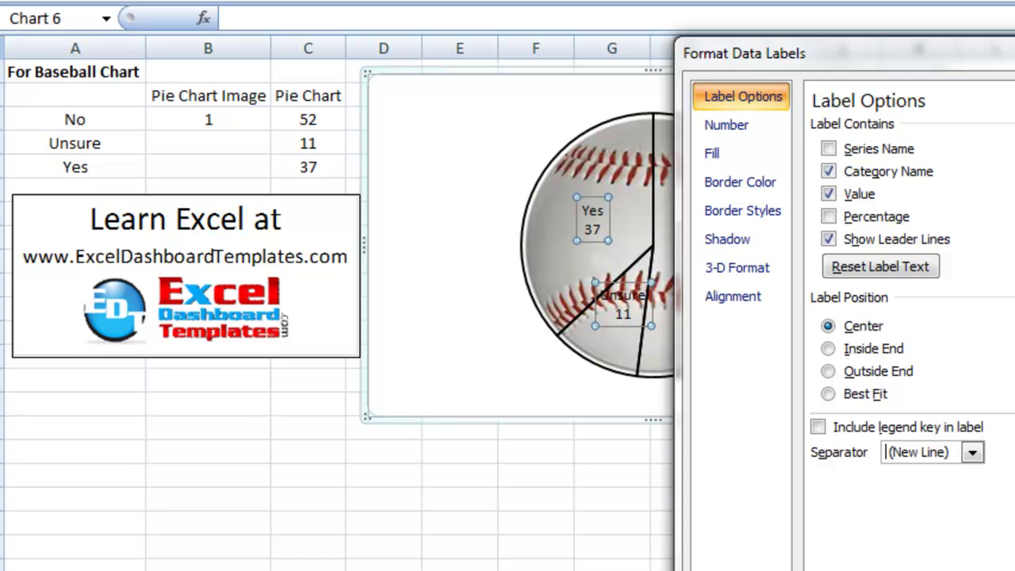
key(Escape)
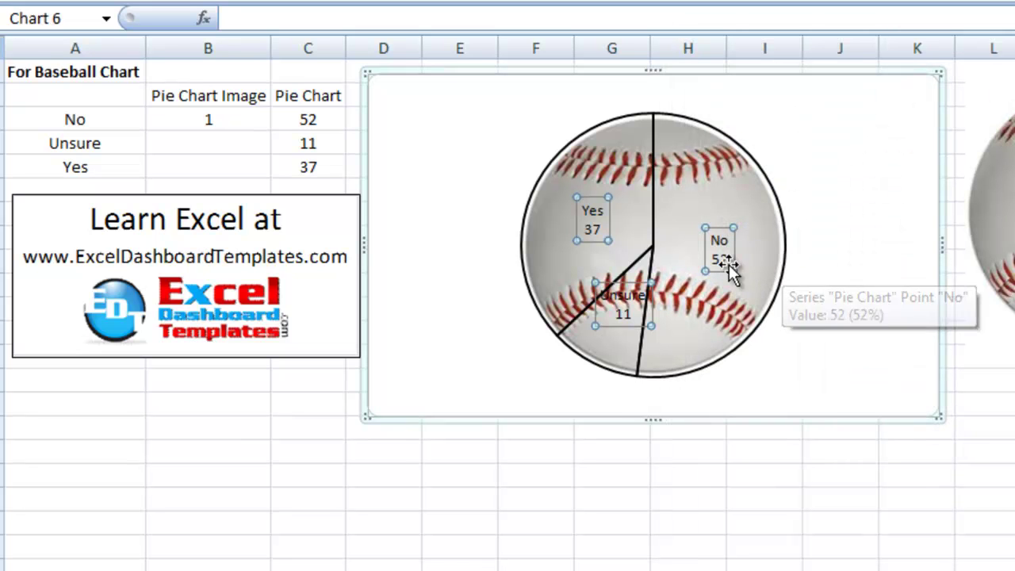
Step: Show percentages instead of raw values in the pie labels
right_click(728, 257)
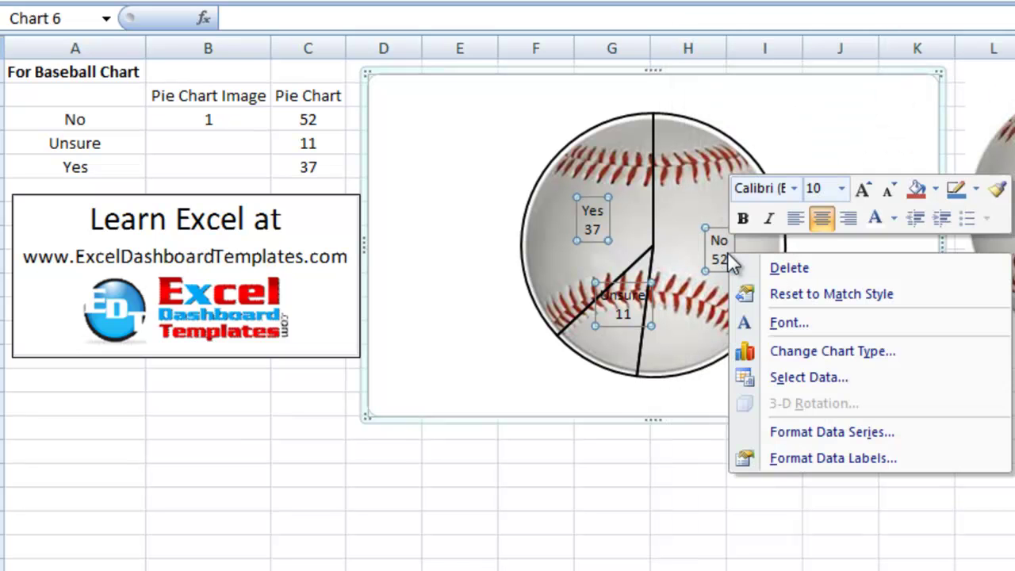
click(799, 460)
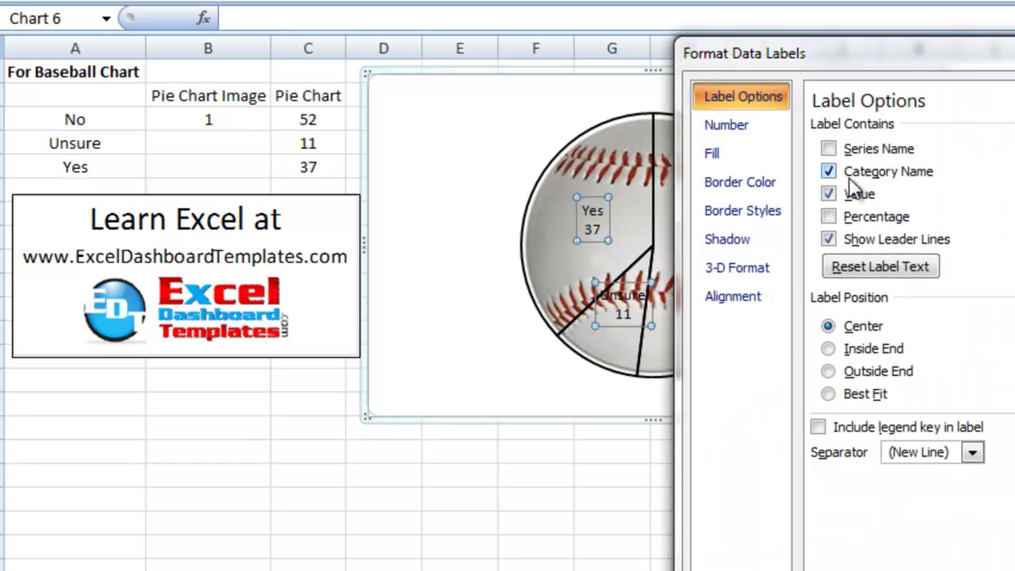
click(853, 215)
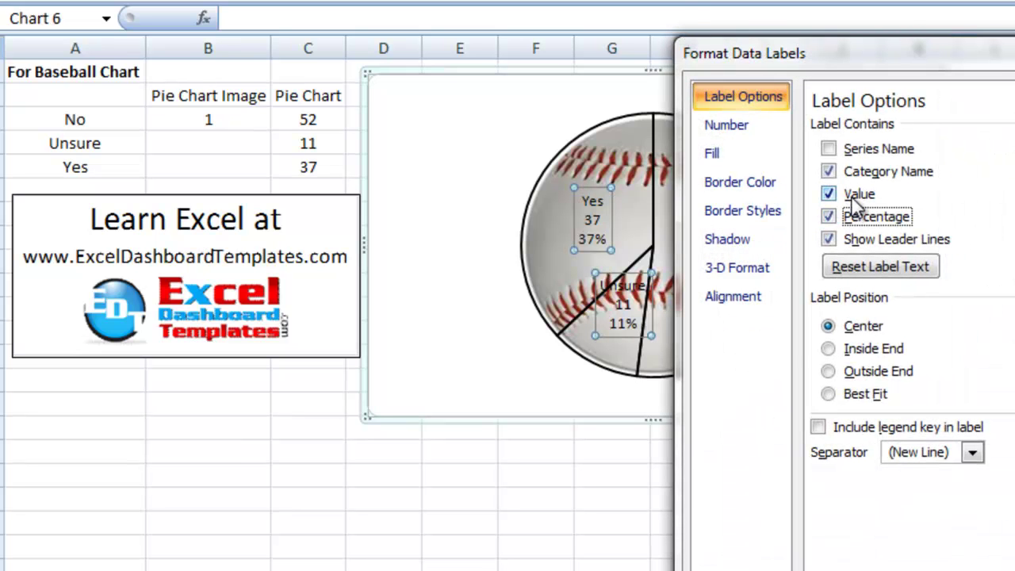
click(853, 196)
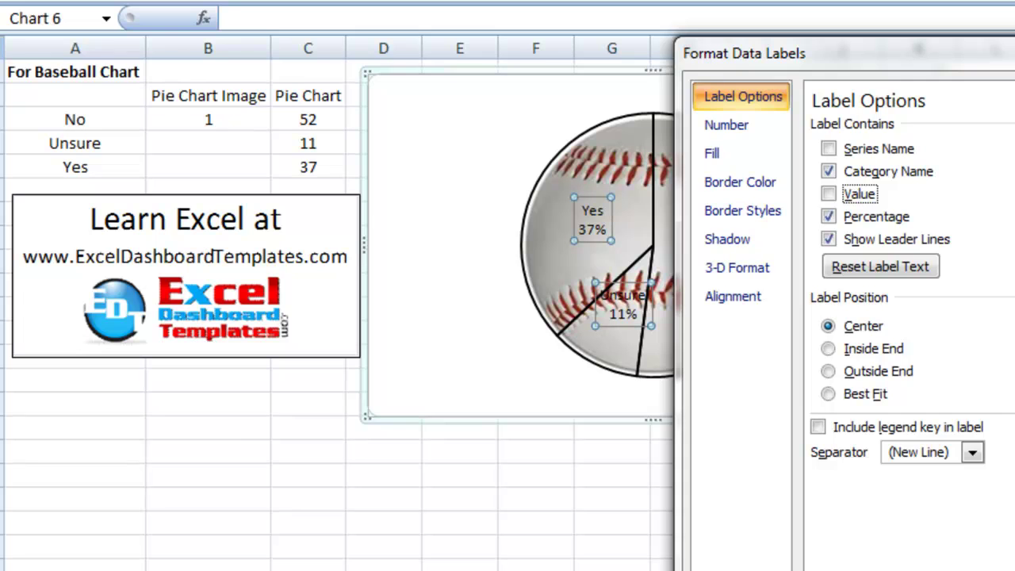
key(Escape)
click(946, 454)
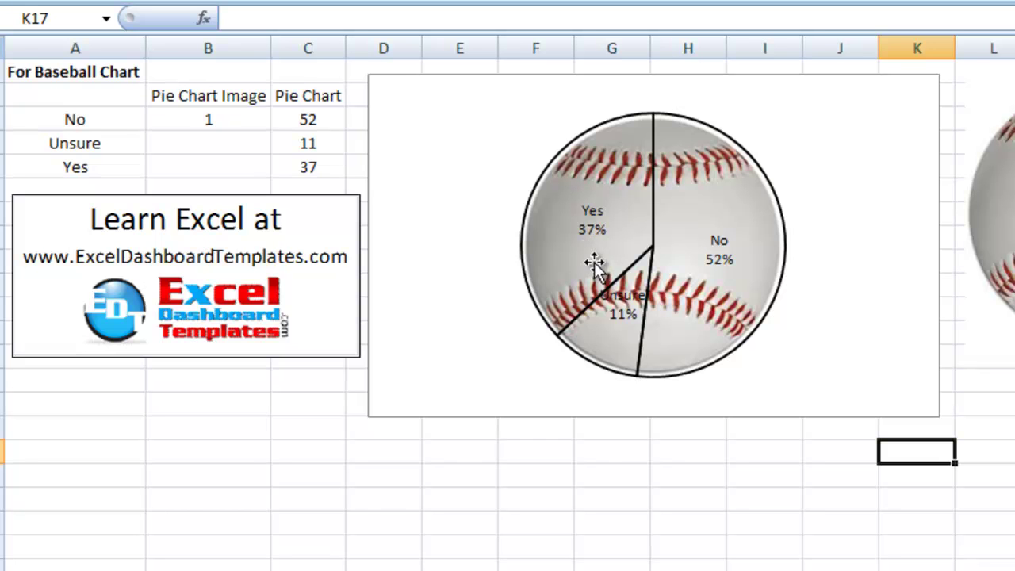
Step: Make the pie's data labels bold and enlarge them to font size 11
click(595, 228)
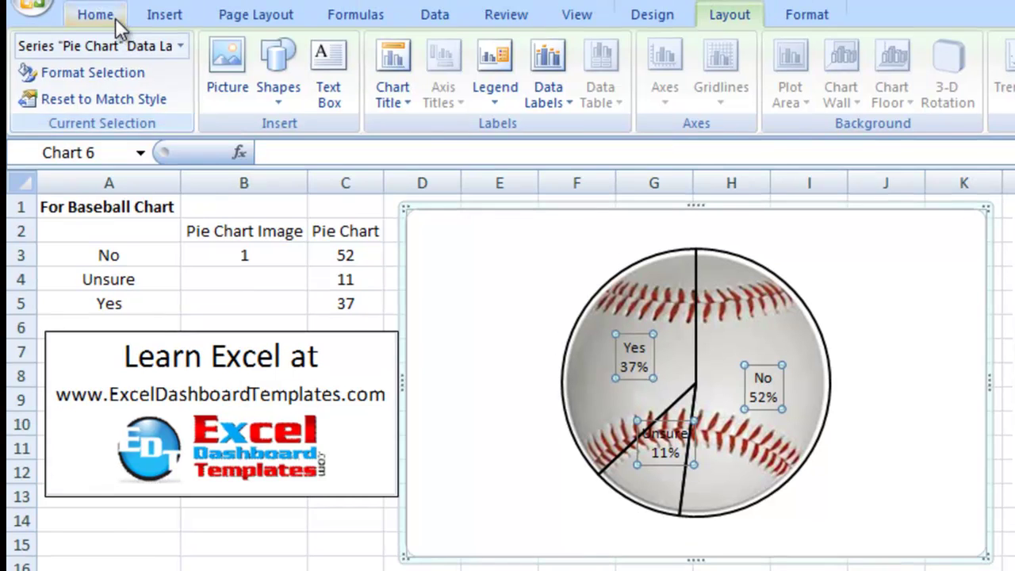
click(111, 16)
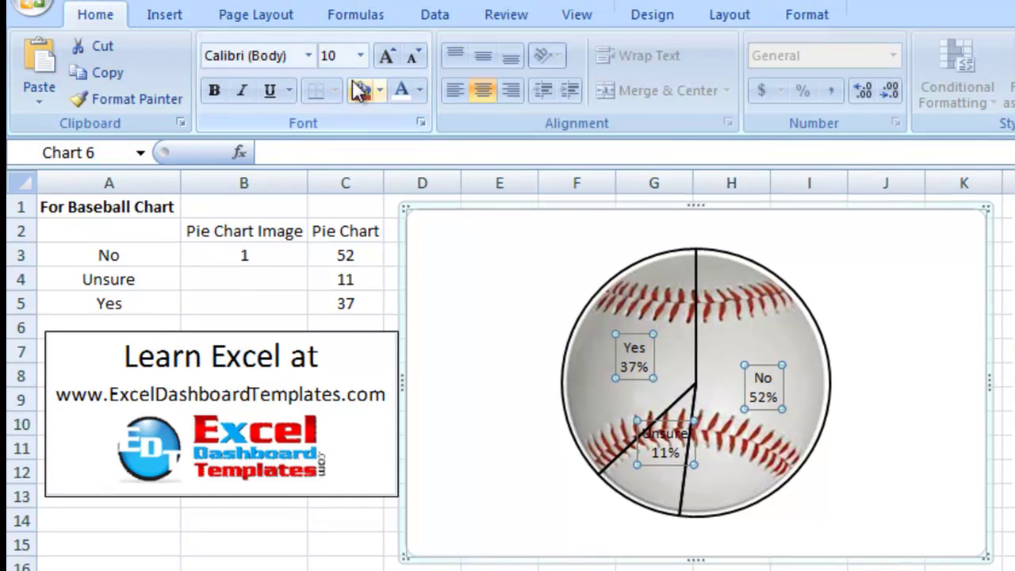
click(214, 91)
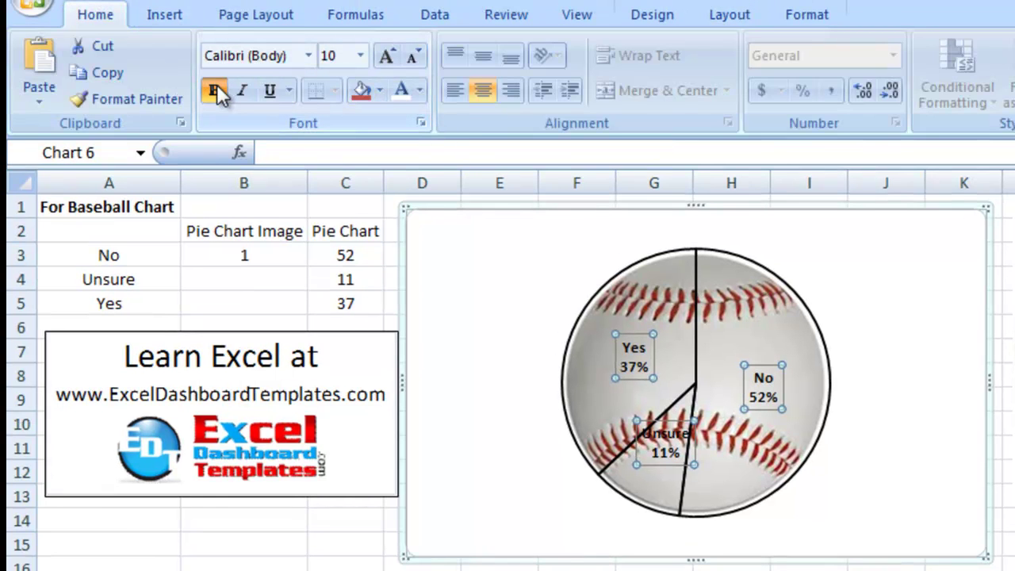
click(378, 58)
click(378, 58)
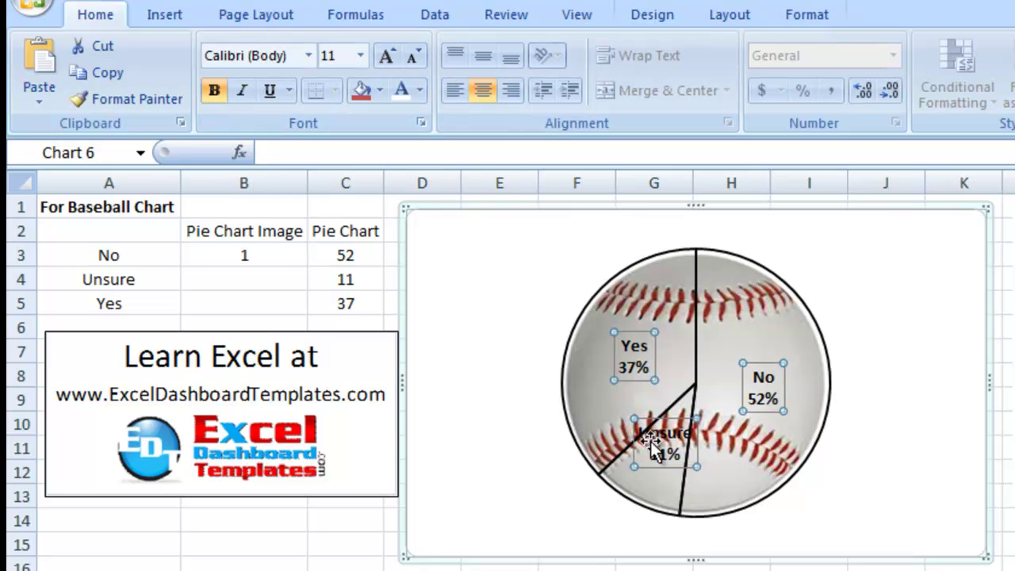
Step: Move the Unsure 11% label lower inside its slice
click(516, 494)
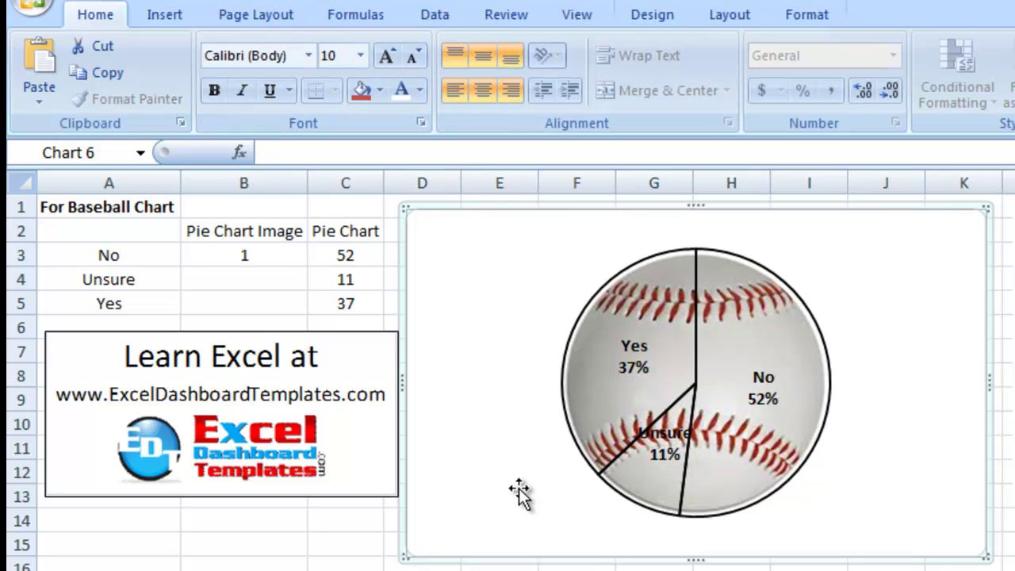
click(668, 459)
click(667, 451)
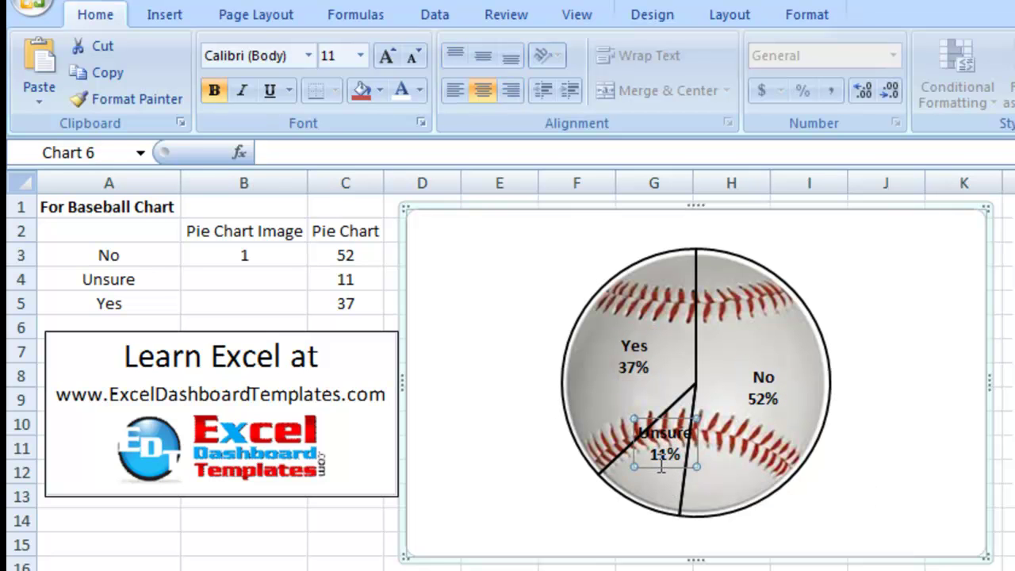
drag(650, 497, 650, 497)
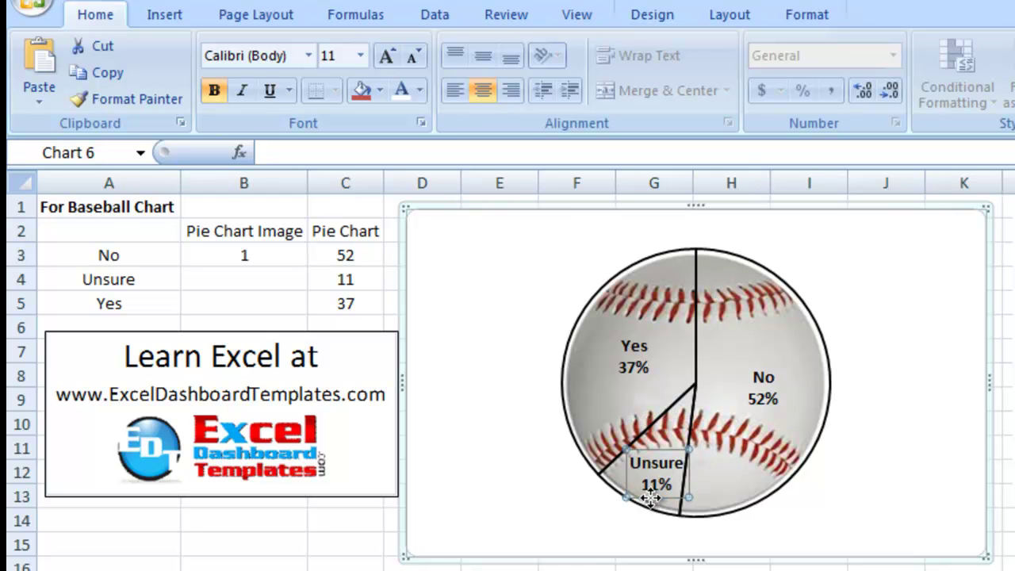
click(562, 533)
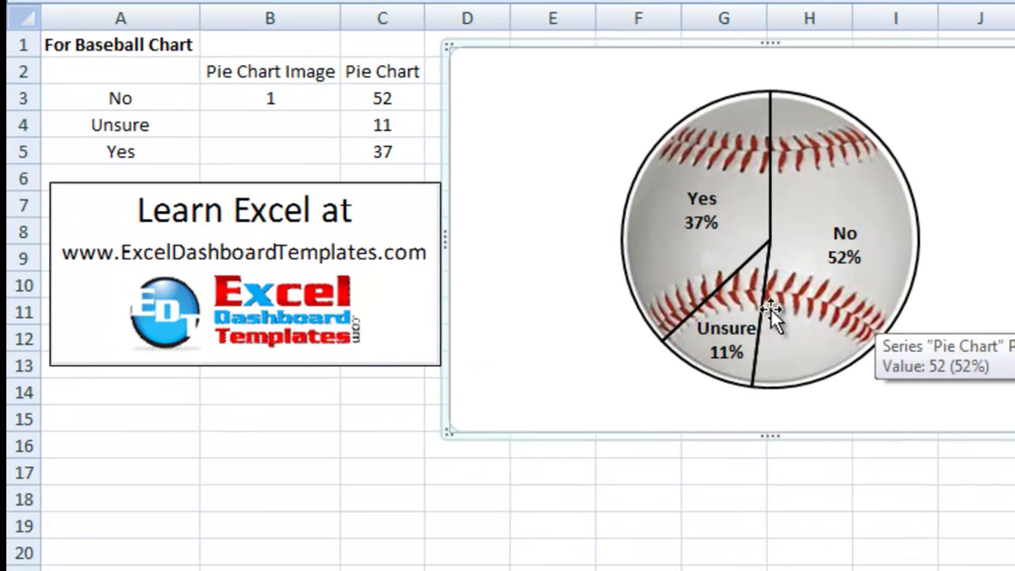
click(767, 249)
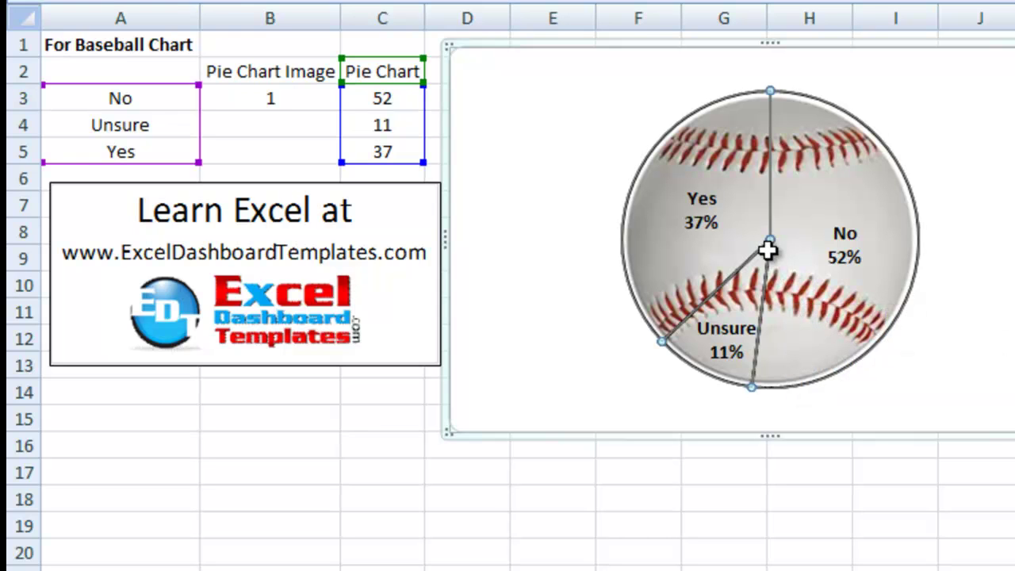
click(817, 212)
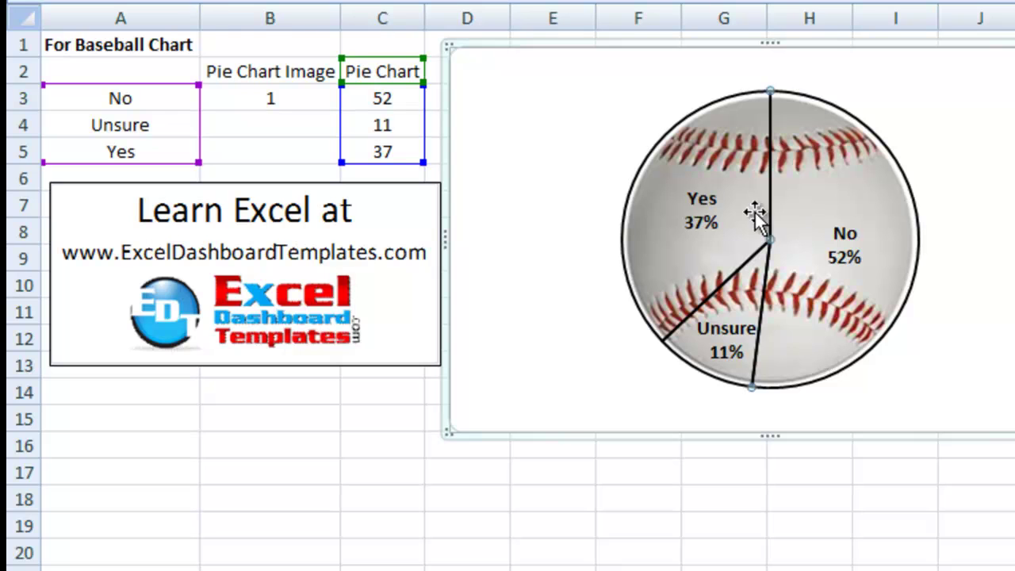
mouse_move(733, 305)
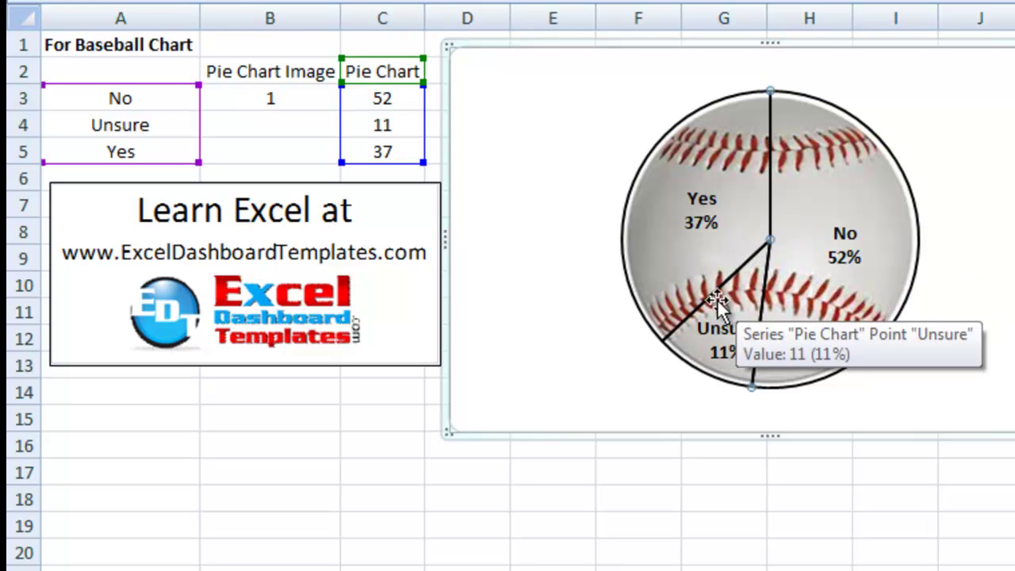